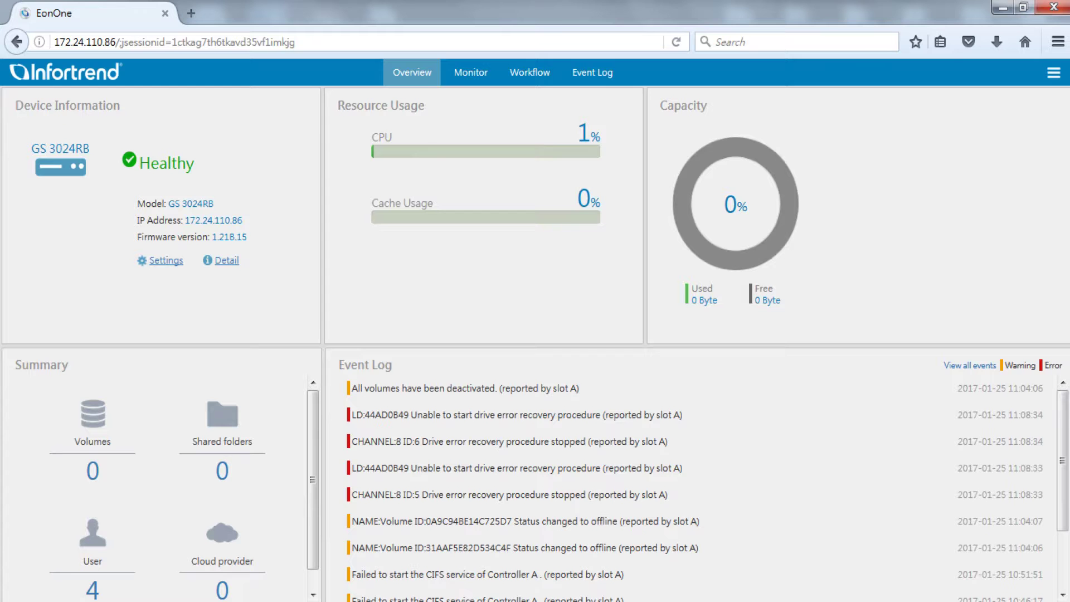
Step: Run the 'Create Pool, volume and LUN map' workflow from the Workflow tab
{"action": "left_click", "coordinate": [531, 73]}
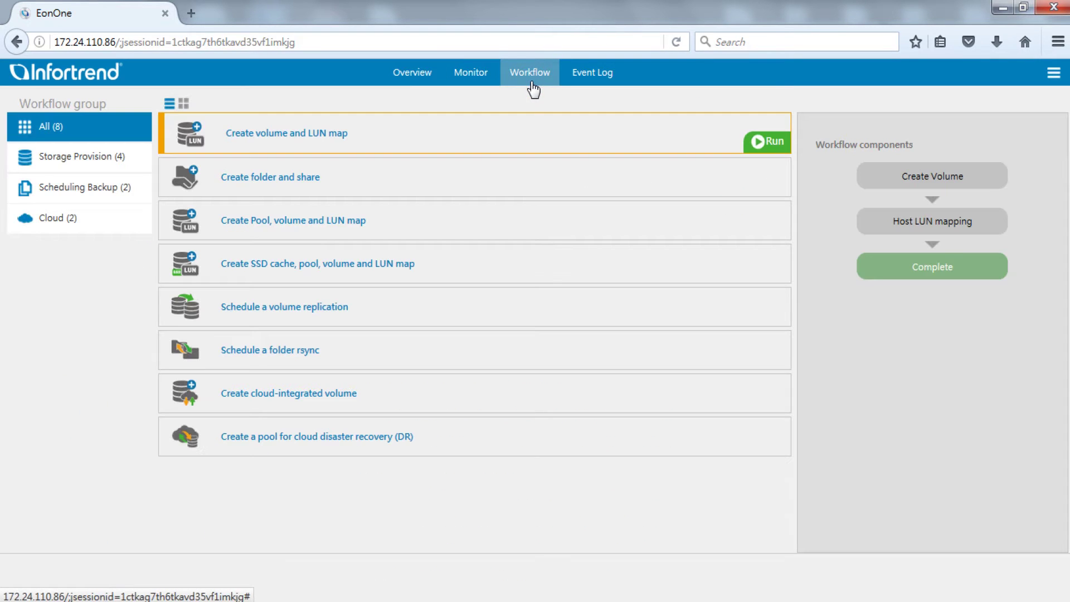
{"action": "left_click", "coordinate": [524, 228]}
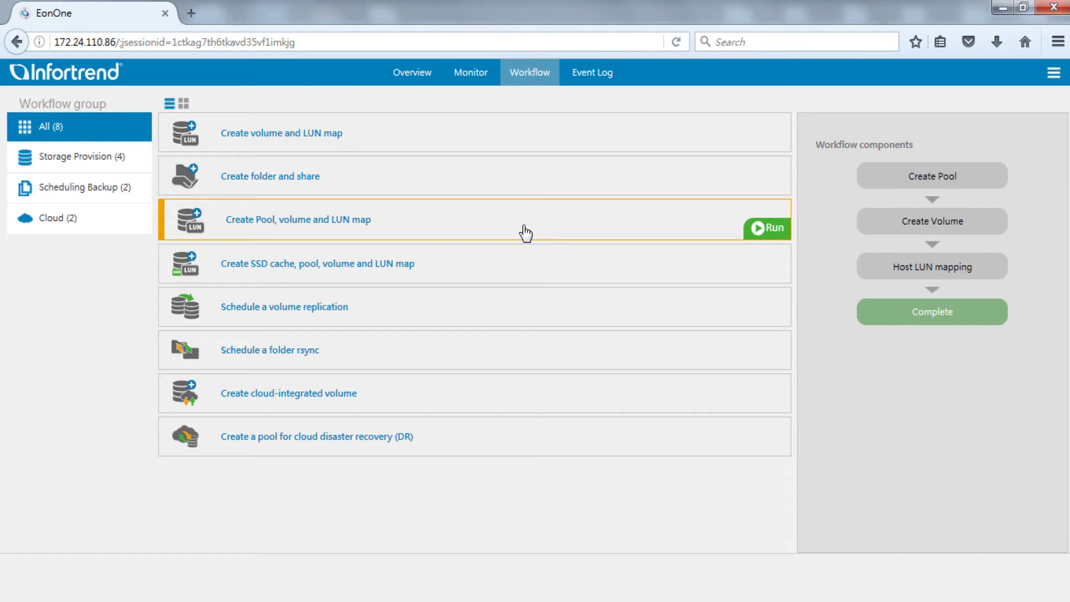
{"action": "left_click", "coordinate": [775, 229]}
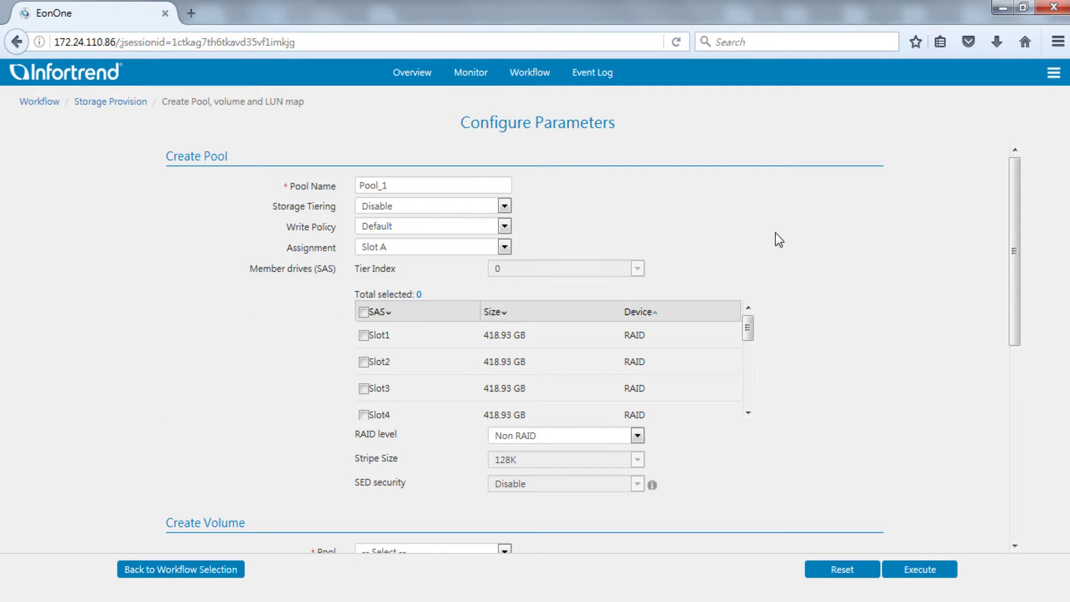
Step: Keep Pool_1 on Slot A, tick member drives Slot1–Slot4, and choose RAID 6
{"action": "left_click", "coordinate": [479, 181]}
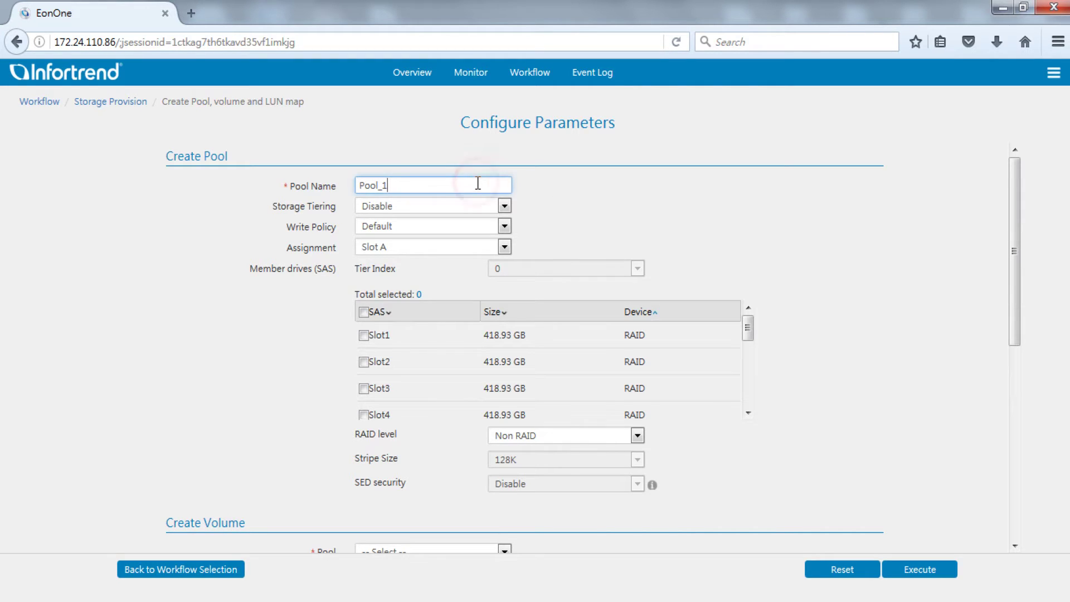
{"action": "left_click", "coordinate": [480, 247]}
{"action": "left_click", "coordinate": [473, 263]}
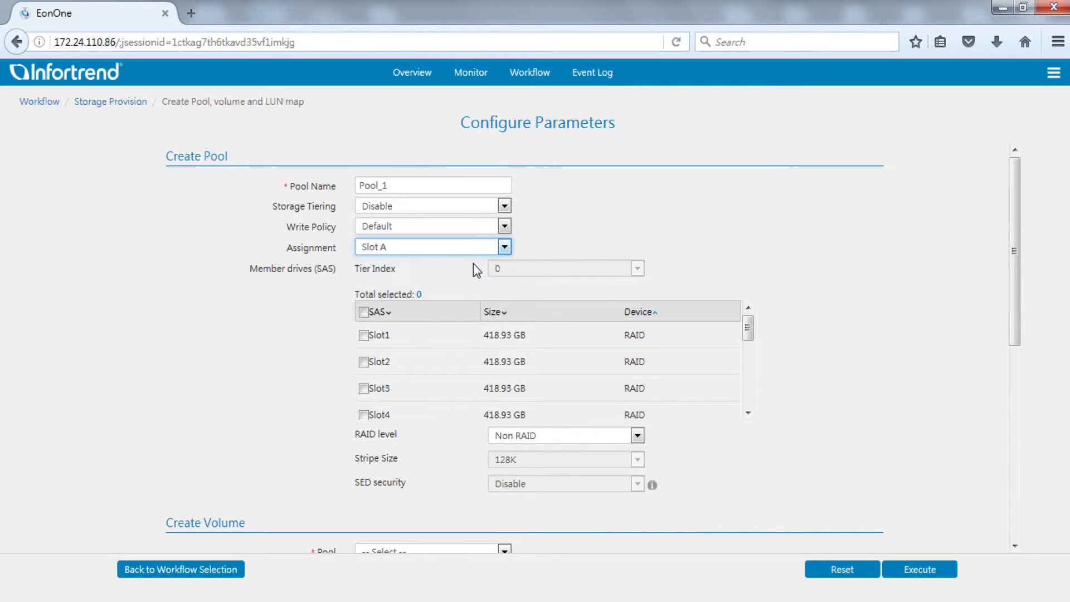
{"action": "left_click", "coordinate": [364, 335]}
{"action": "left_click", "coordinate": [363, 362]}
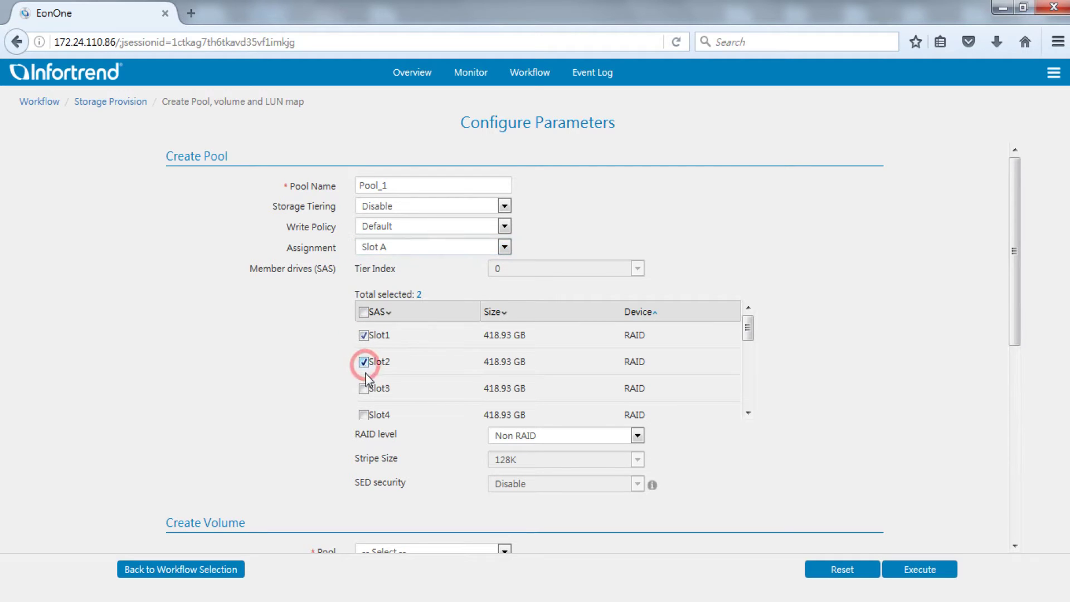
{"action": "left_click", "coordinate": [363, 388]}
{"action": "left_click", "coordinate": [363, 414]}
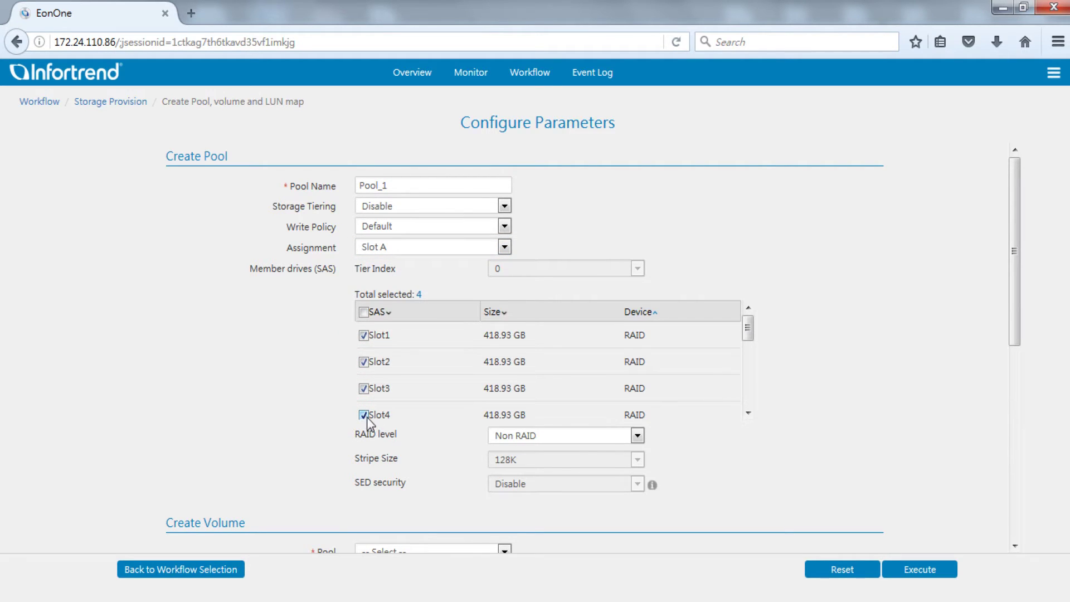
{"action": "left_click", "coordinate": [633, 437]}
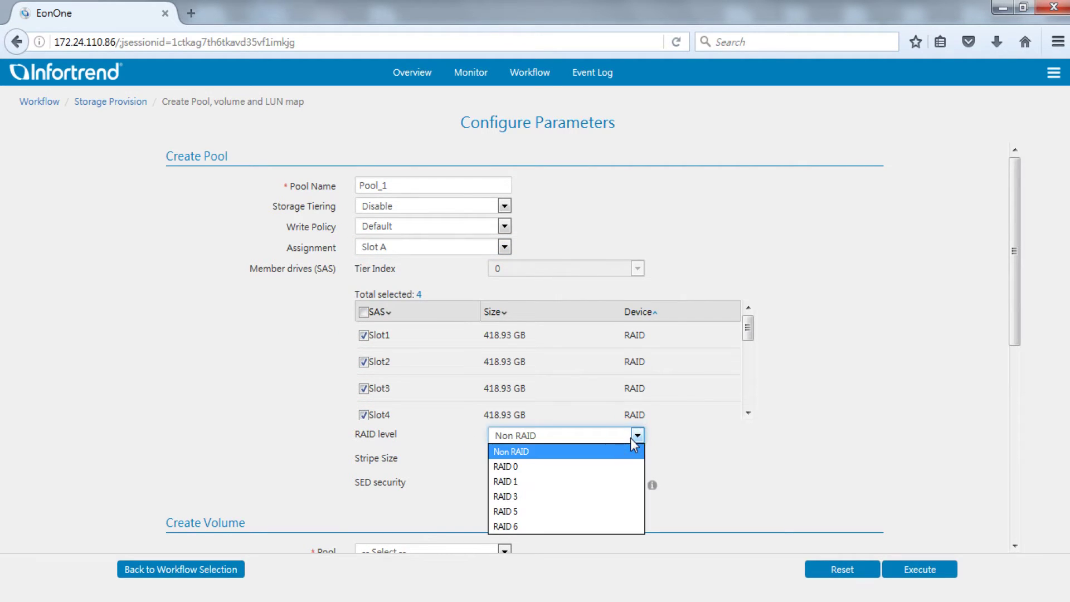
{"action": "left_click", "coordinate": [576, 527]}
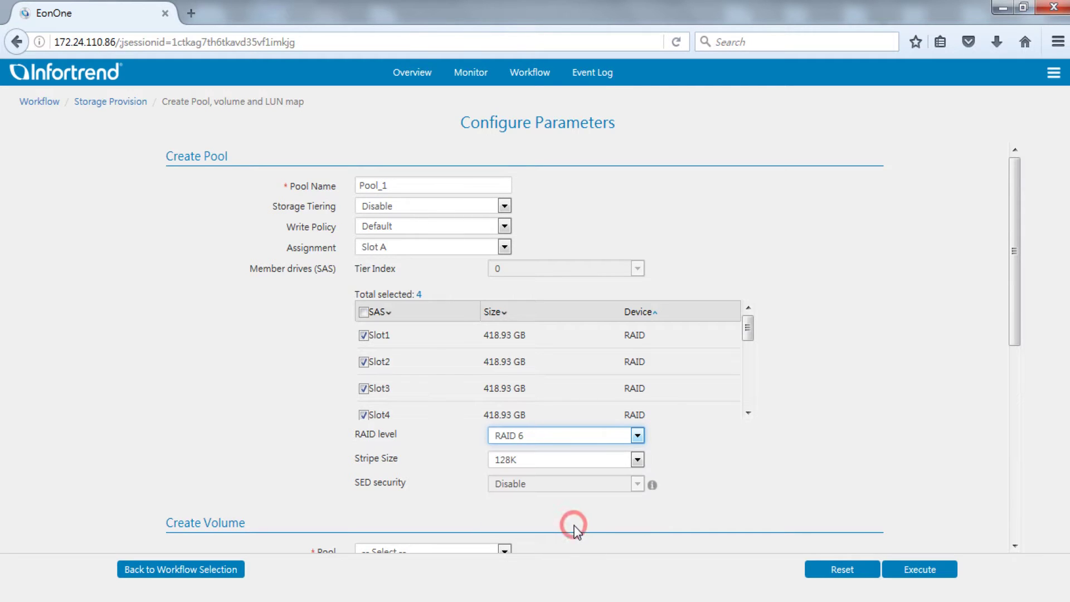
{"action": "left_click_drag", "start_coordinate": [1015, 333], "coordinate": [1016, 520]}
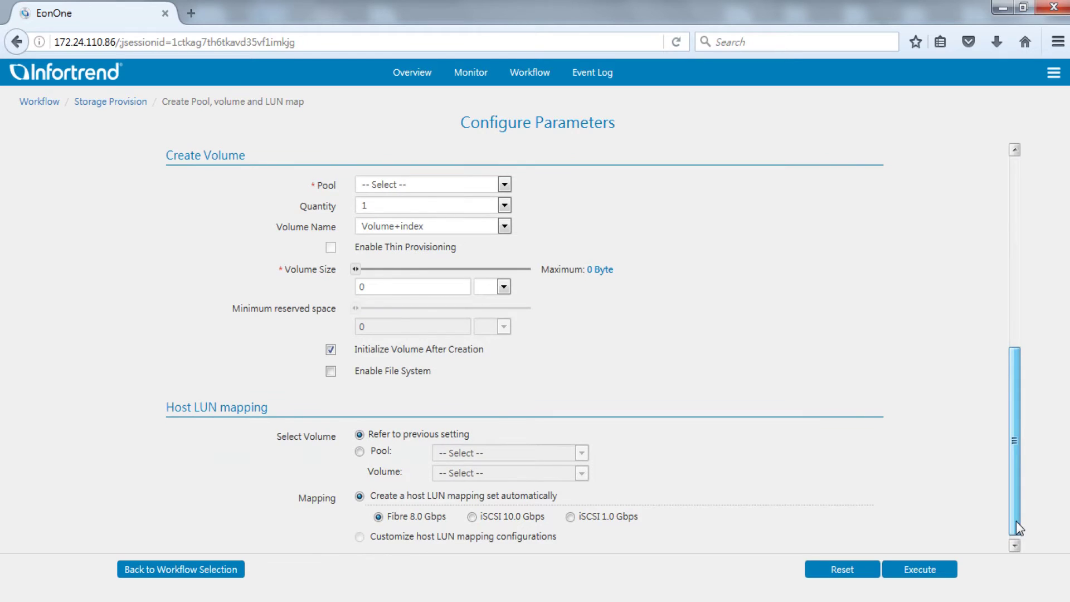
Step: Place the new volume in Pool_1 with a size of 100 GB
{"action": "left_click", "coordinate": [490, 185]}
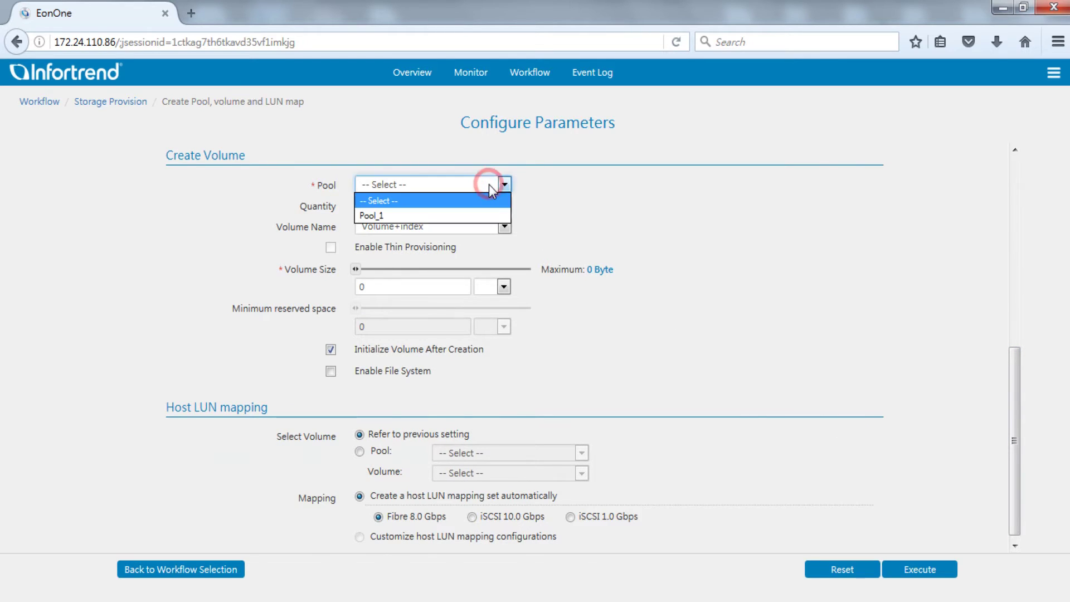
{"action": "left_click", "coordinate": [452, 216]}
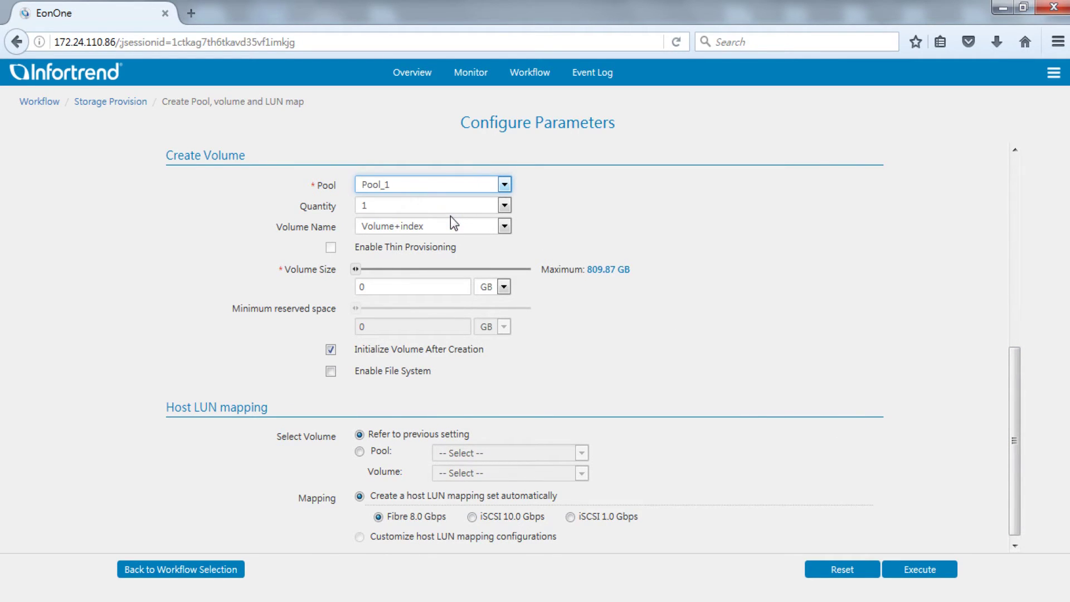
{"action": "double_click", "coordinate": [376, 288]}
{"action": "type", "text": "100"}
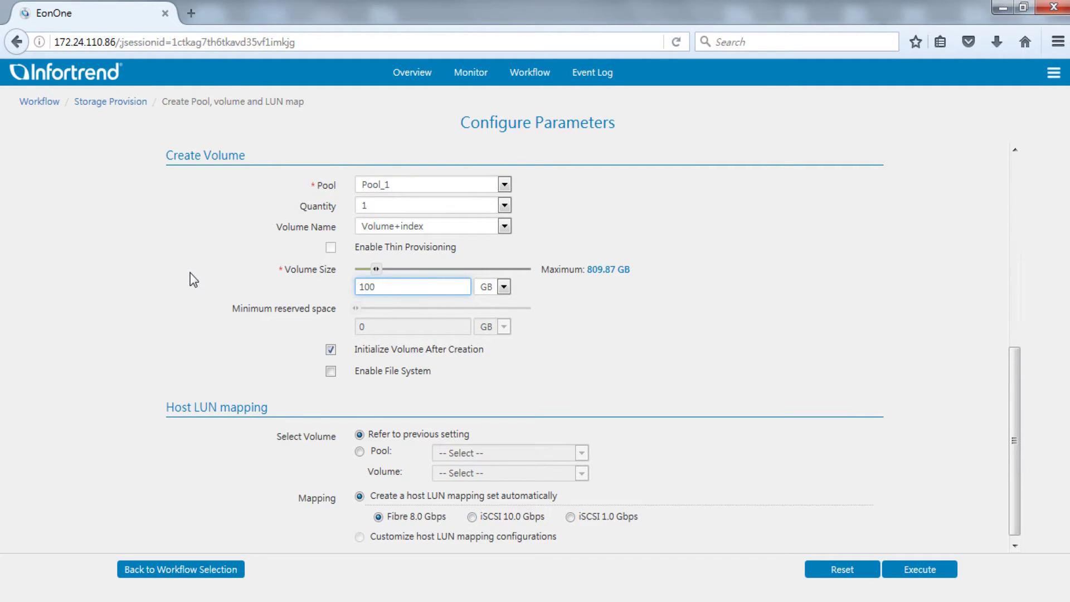
Step: Target host LUN mapping at Pool_1's Volume1 with customized mapping configurations
{"action": "left_click", "coordinate": [357, 453]}
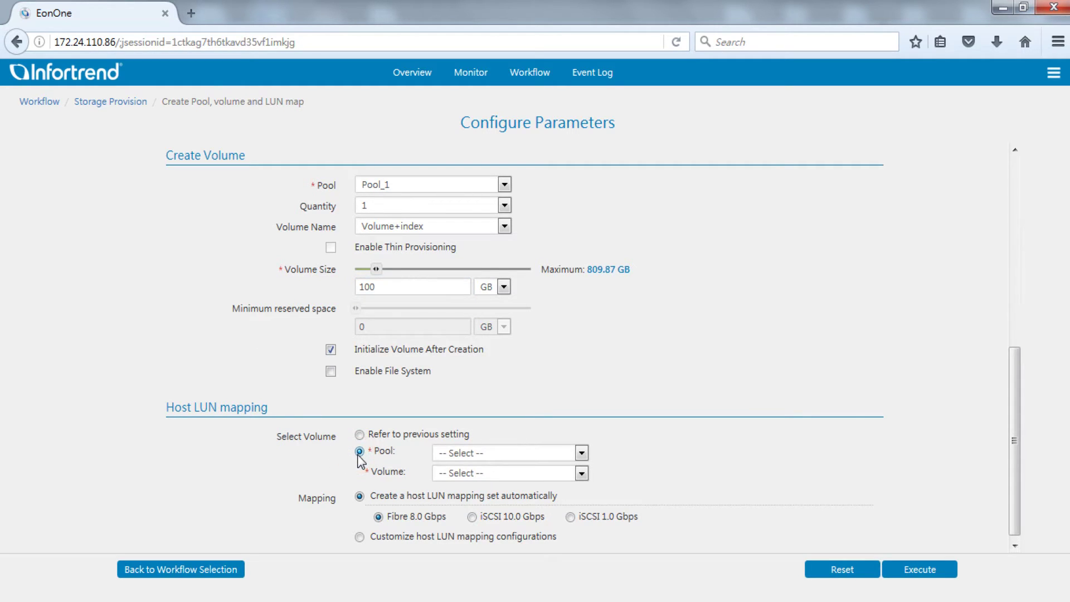
{"action": "left_click", "coordinate": [524, 453]}
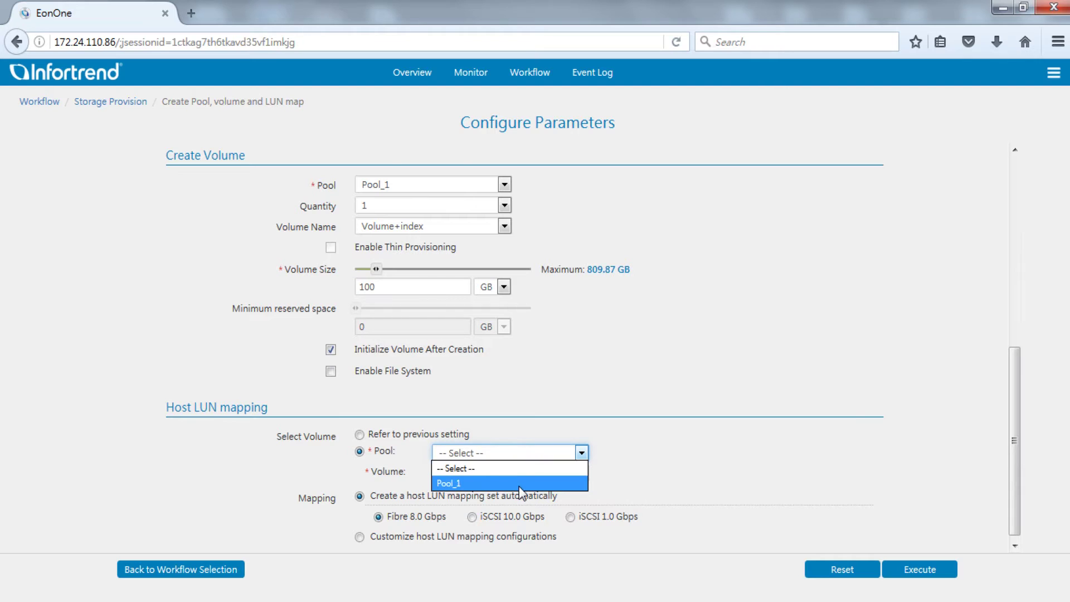
{"action": "left_click", "coordinate": [519, 483]}
{"action": "left_click", "coordinate": [526, 472]}
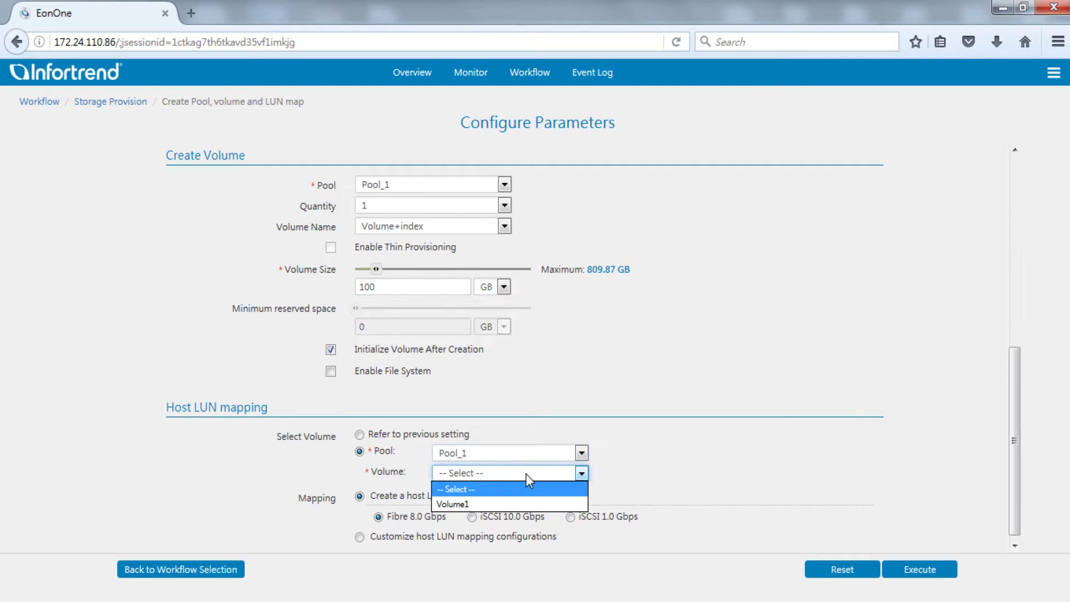
{"action": "left_click", "coordinate": [511, 504]}
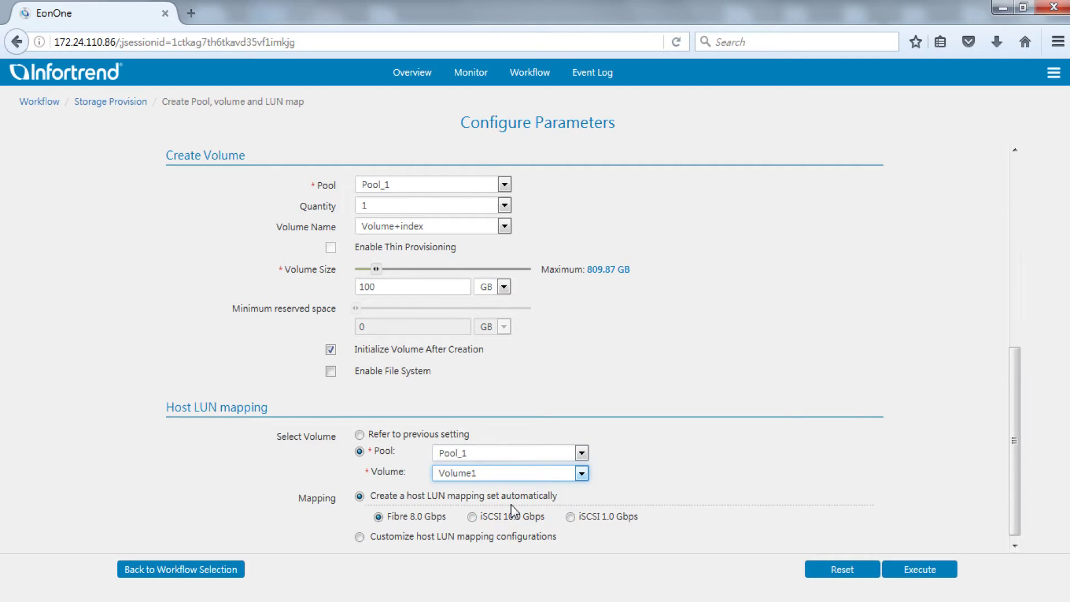
{"action": "left_click", "coordinate": [360, 537]}
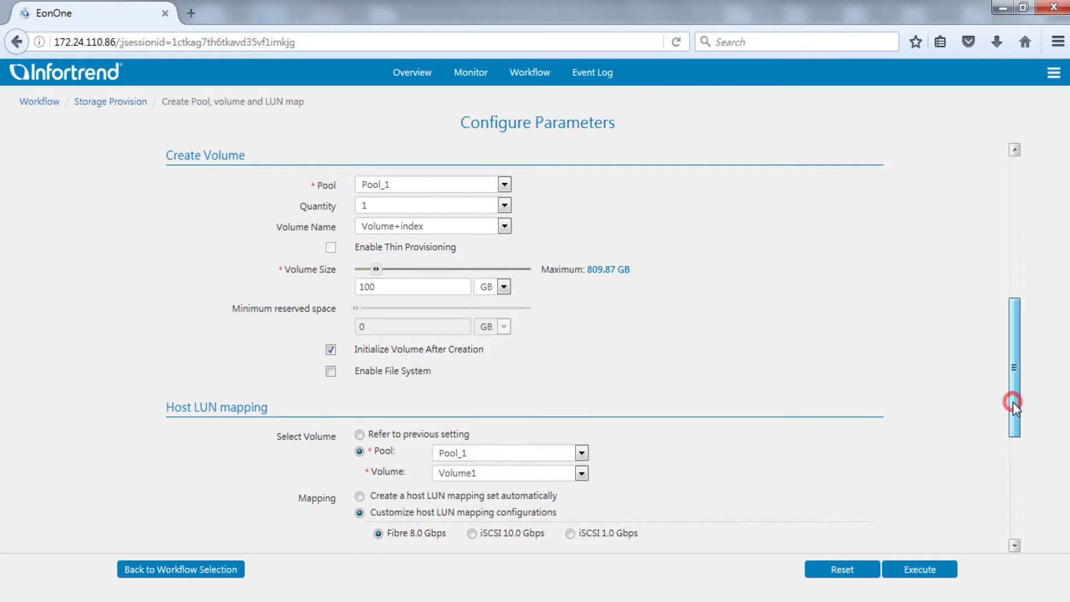
Step: Map Slot A Channel 4 with ID 64, then execute the workflow and acknowledge success
{"action": "left_click_drag", "start_coordinate": [1012, 403], "coordinate": [1012, 515]}
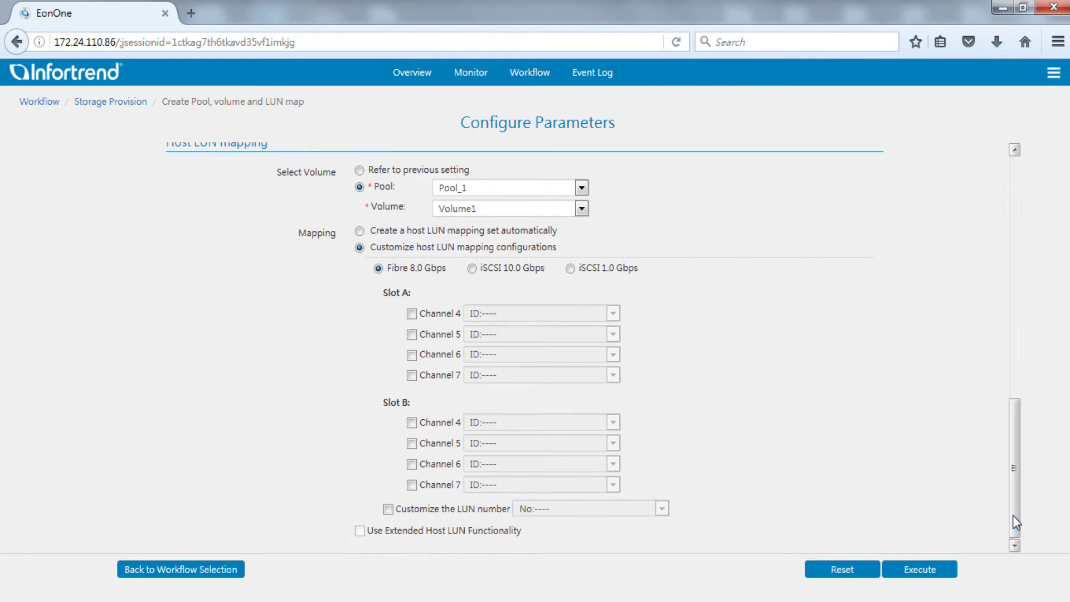
{"action": "left_click", "coordinate": [412, 313]}
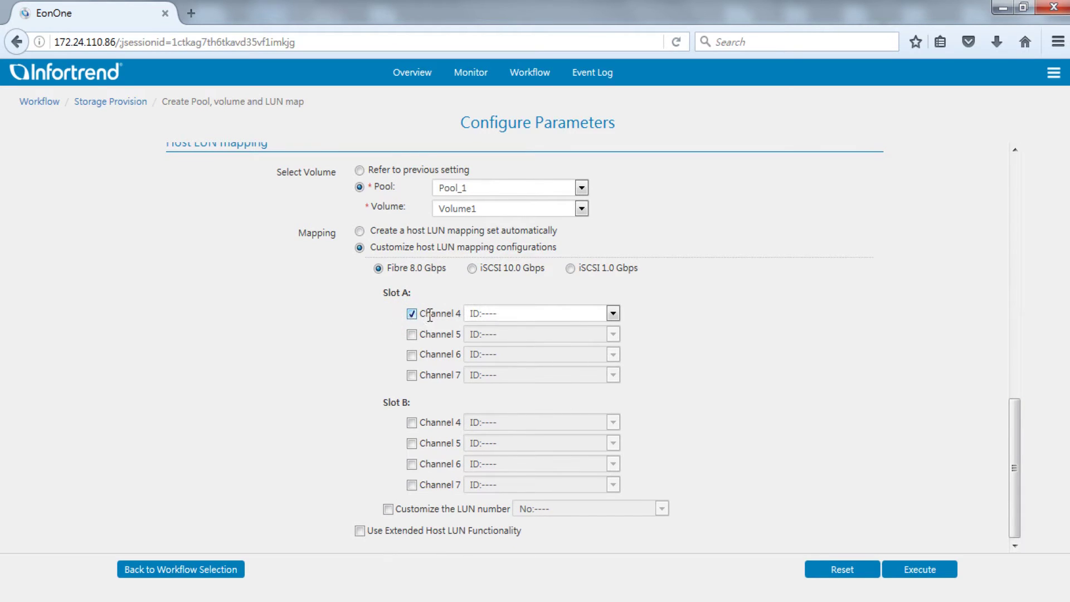
{"action": "left_click", "coordinate": [521, 314]}
{"action": "left_click", "coordinate": [518, 338]}
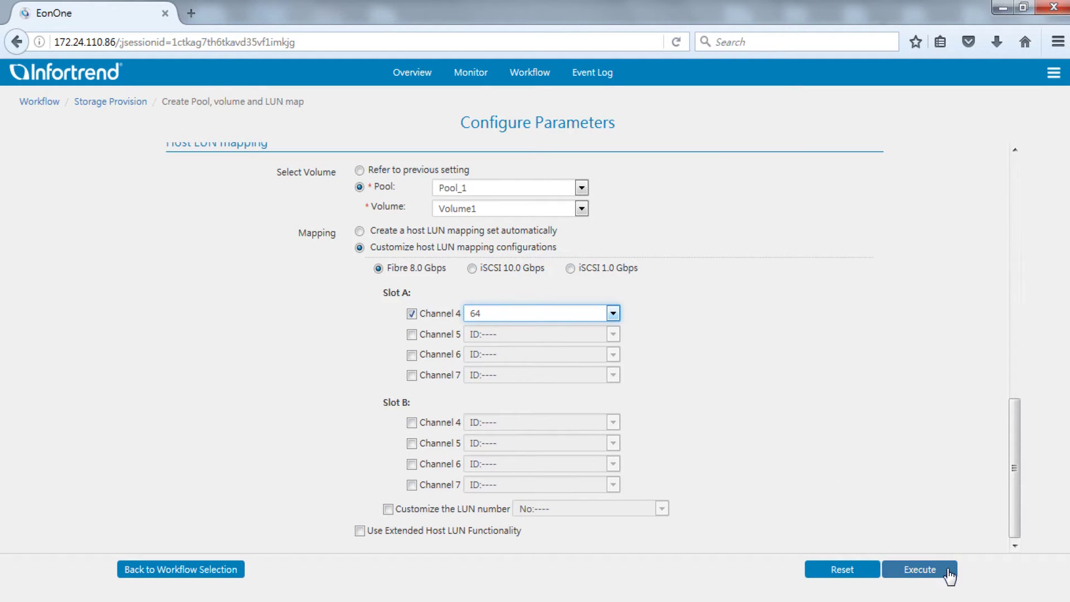
{"action": "left_click", "coordinate": [950, 574]}
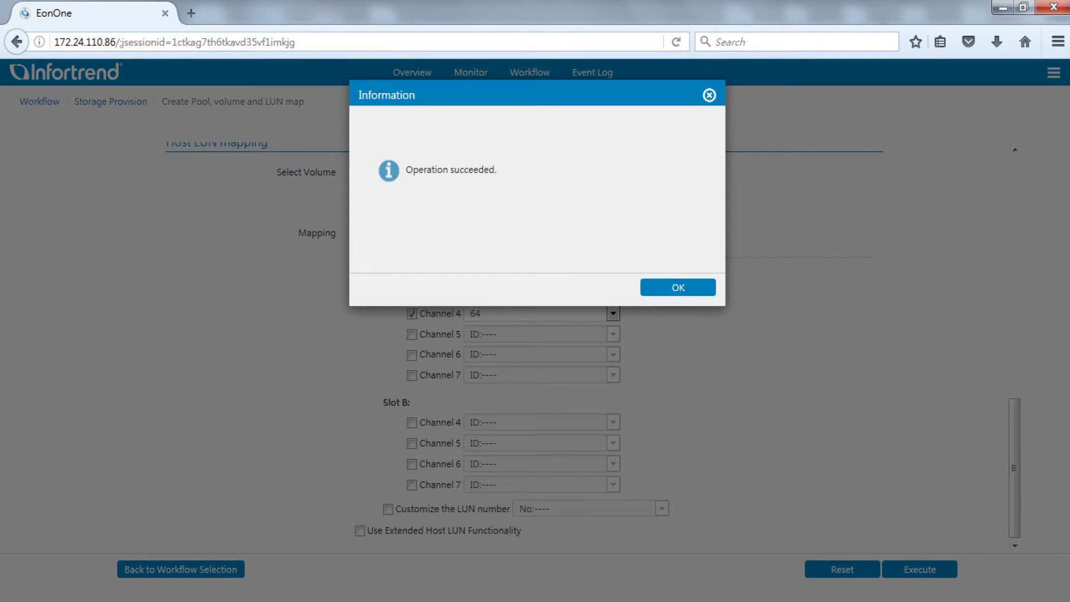
{"action": "left_click", "coordinate": [705, 289]}
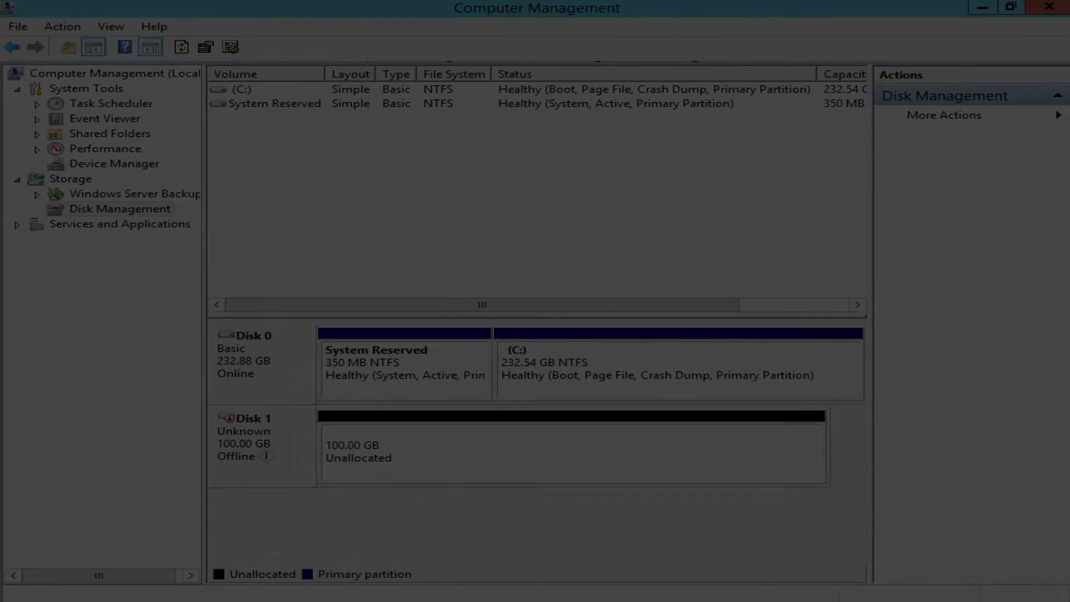
Step: Set the 100 GB Disk 1 to Online in Disk Management
{"action": "mouse_move", "coordinate": [278, 462]}
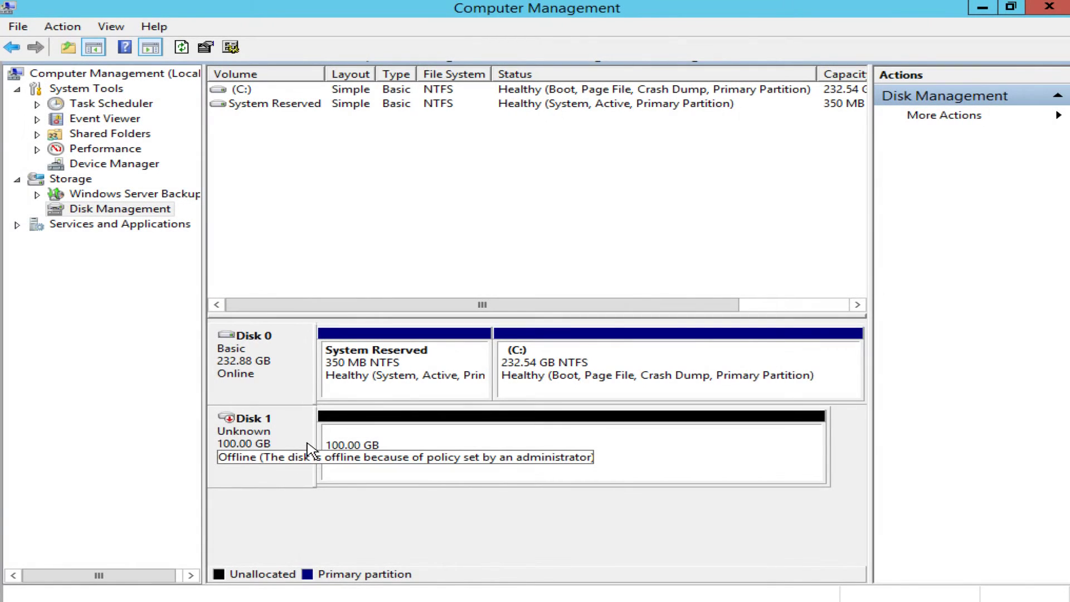
{"action": "right_click", "coordinate": [308, 449]}
{"action": "left_click", "coordinate": [326, 453]}
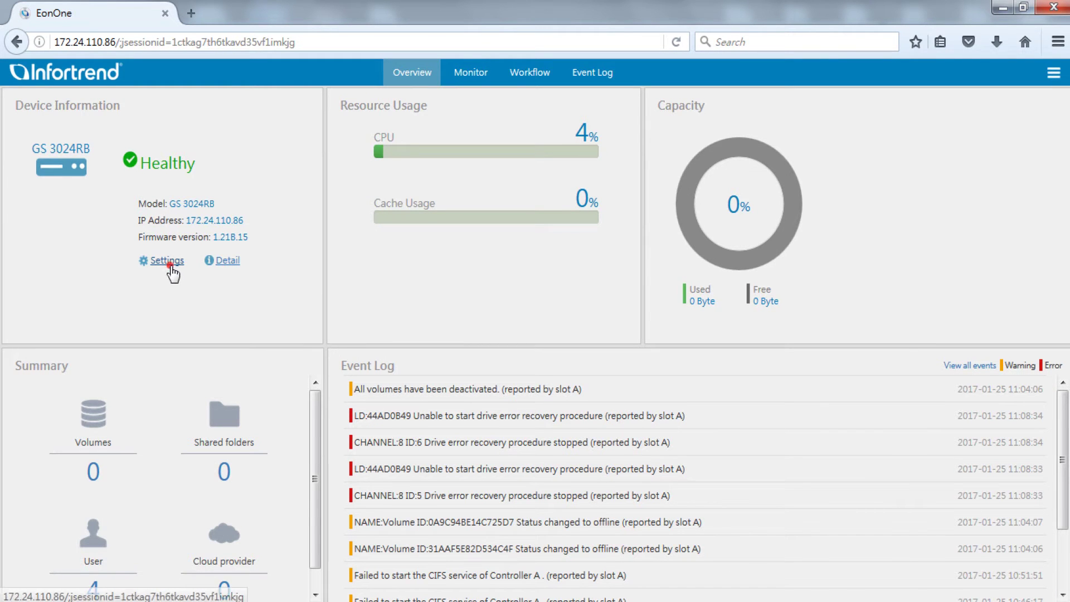
Step: Go to Settings > Storage and show the Pool list
{"action": "left_click", "coordinate": [172, 270]}
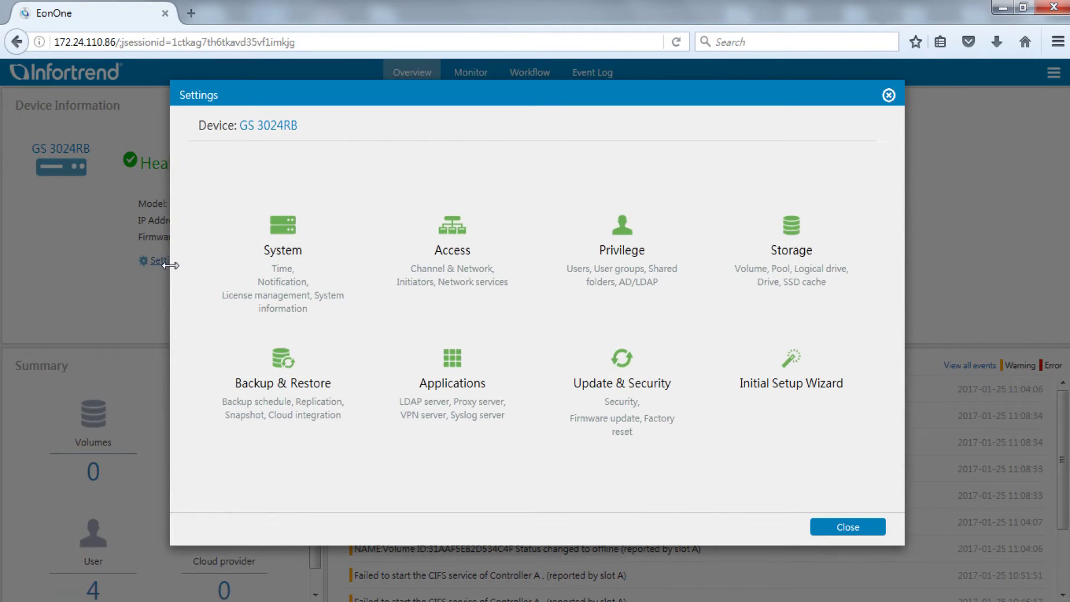
{"action": "left_click", "coordinate": [843, 257]}
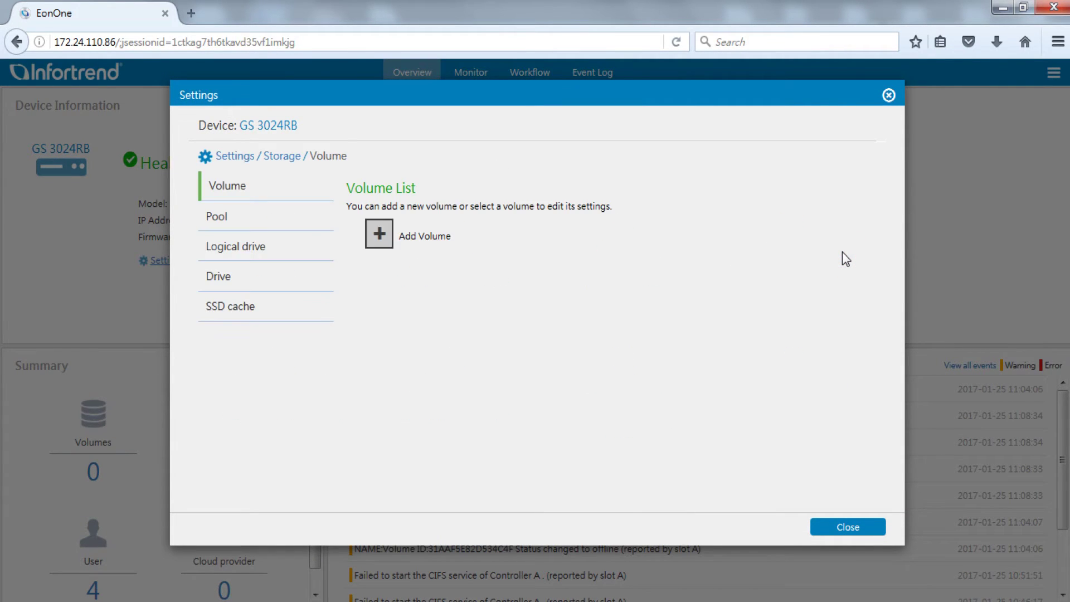
{"action": "left_click", "coordinate": [267, 221]}
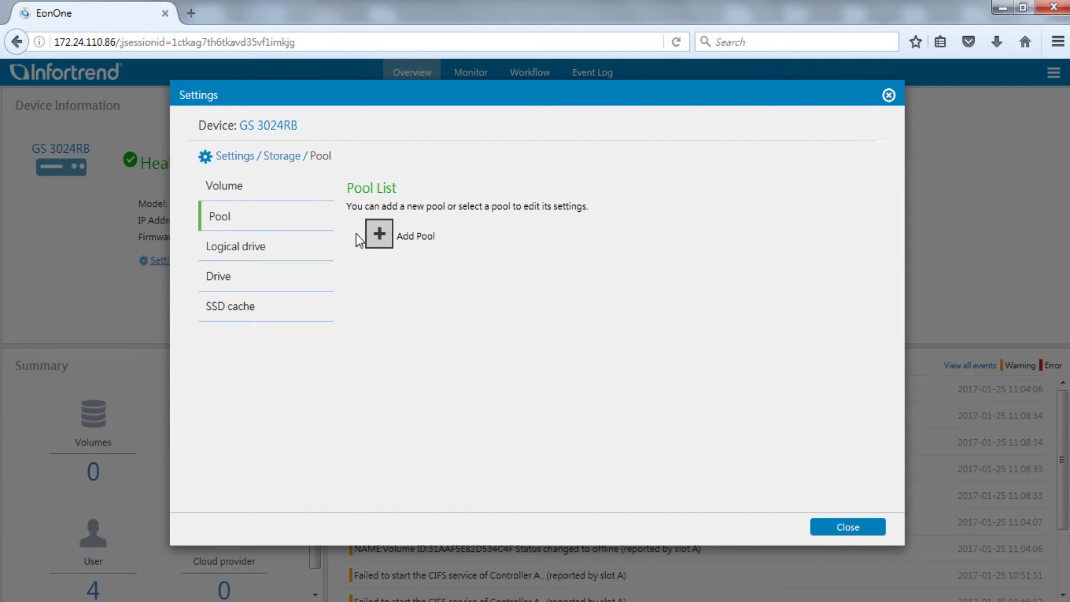
Step: Begin Add Pool and select 'Create storage spaces in Asymmetric Active/Active mode'
{"action": "left_click", "coordinate": [387, 243]}
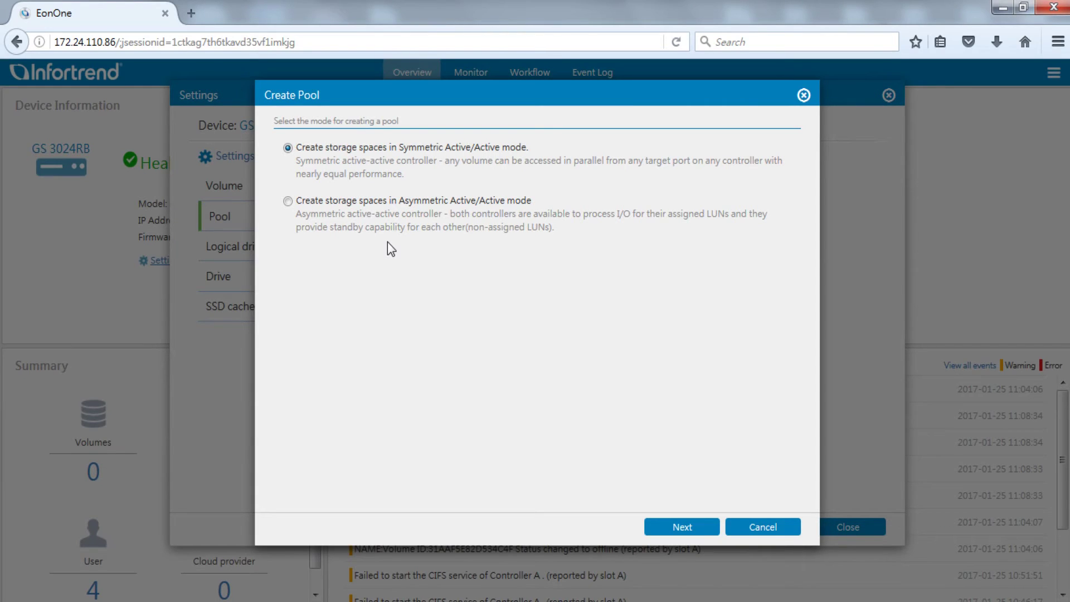
{"action": "left_click", "coordinate": [287, 202]}
Step: Create Pool_1 from Slots 1–4 as RAID 6, assigned to Slot A, and confirm
{"action": "left_click", "coordinate": [704, 528]}
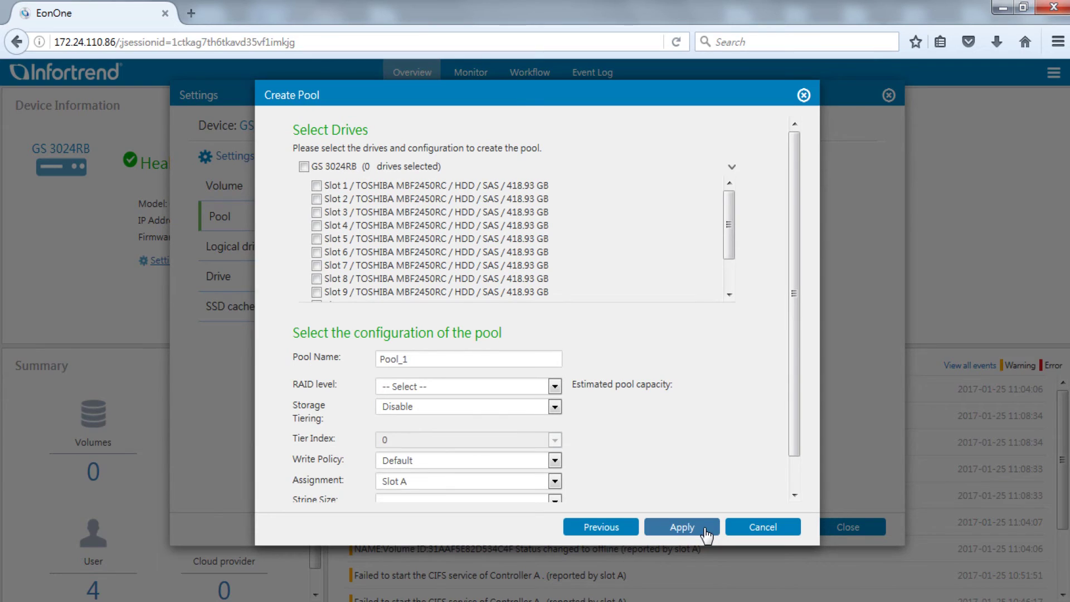
{"action": "left_click", "coordinate": [317, 198]}
{"action": "left_click", "coordinate": [317, 211]}
{"action": "left_click", "coordinate": [316, 226]}
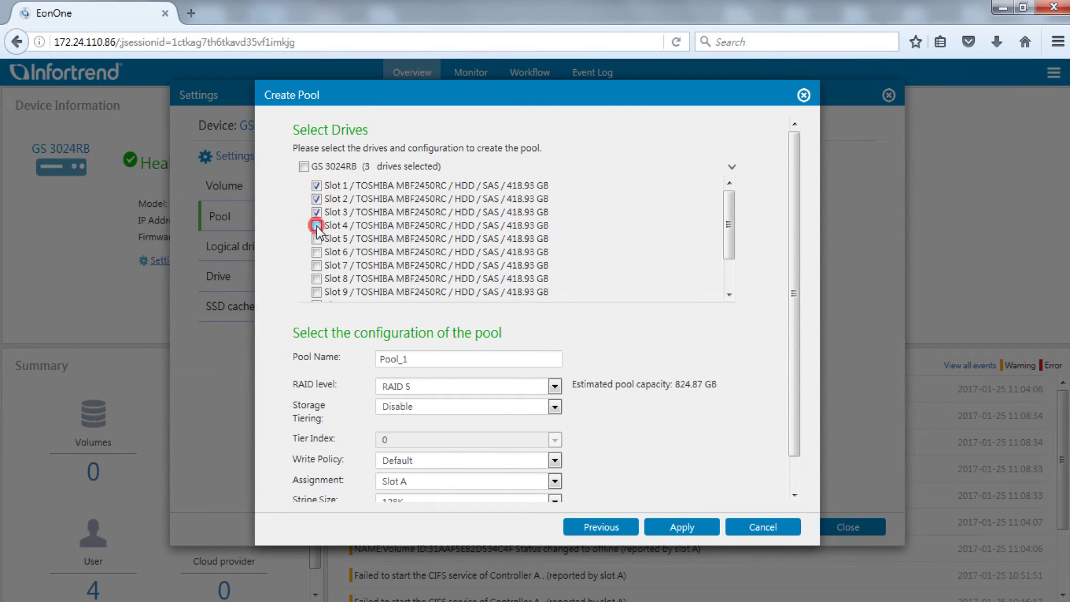
{"action": "left_click", "coordinate": [511, 361]}
{"action": "left_click", "coordinate": [533, 386]}
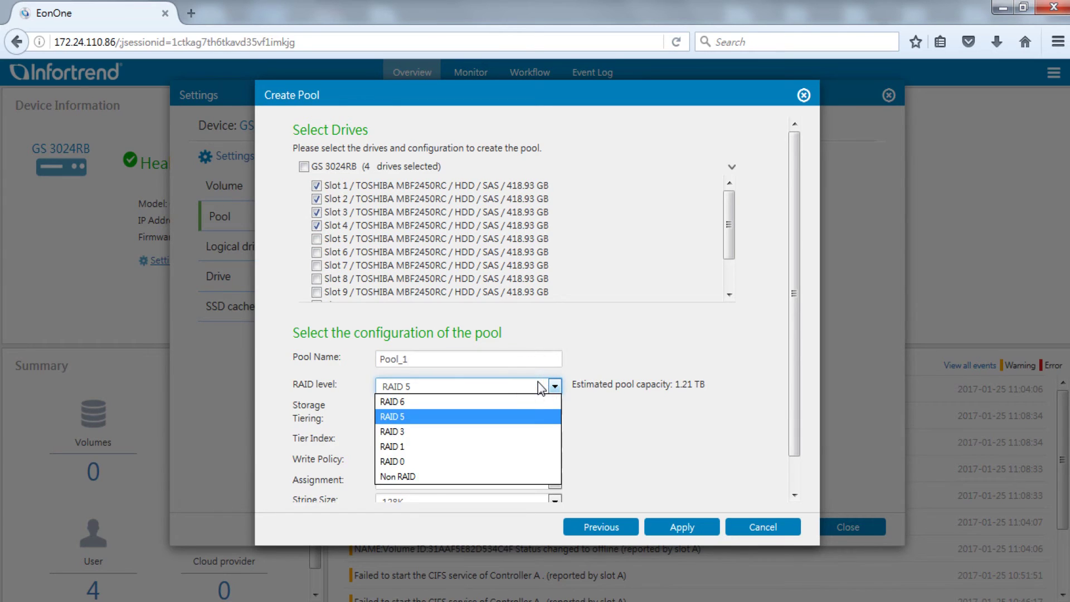
{"action": "left_click", "coordinate": [533, 398]}
{"action": "left_click_drag", "start_coordinate": [786, 393], "coordinate": [792, 432]}
{"action": "left_click", "coordinate": [555, 450]}
{"action": "left_click", "coordinate": [526, 466]}
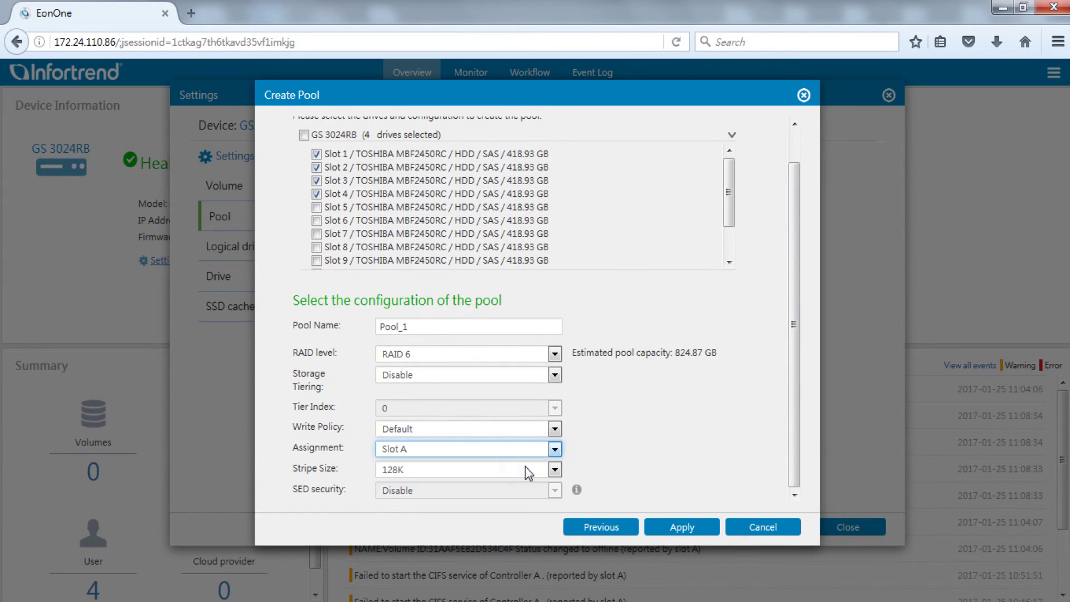
{"action": "left_click", "coordinate": [701, 529]}
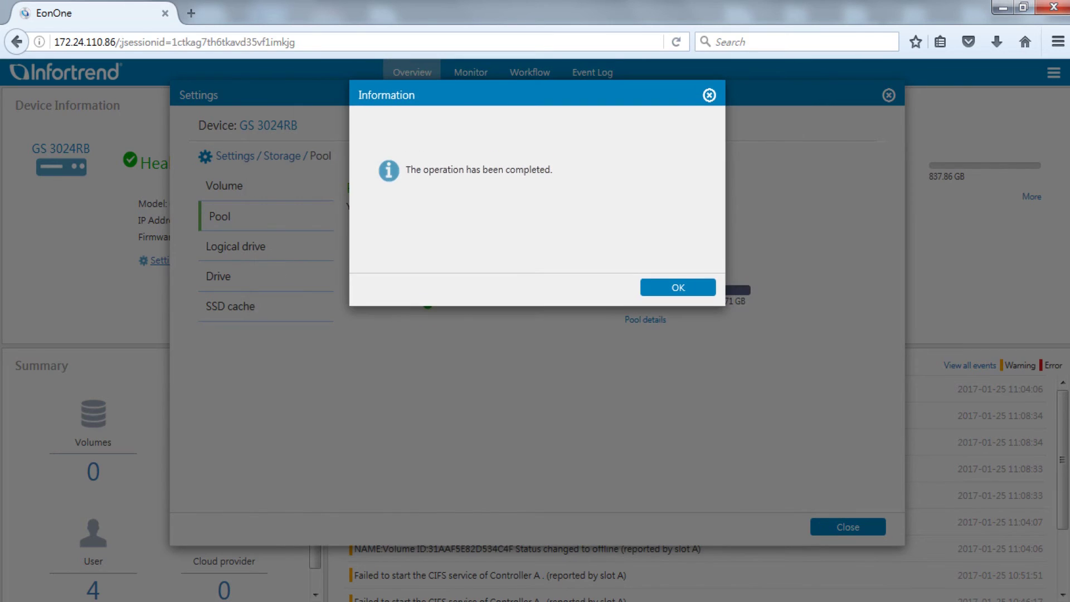
{"action": "left_click", "coordinate": [678, 285]}
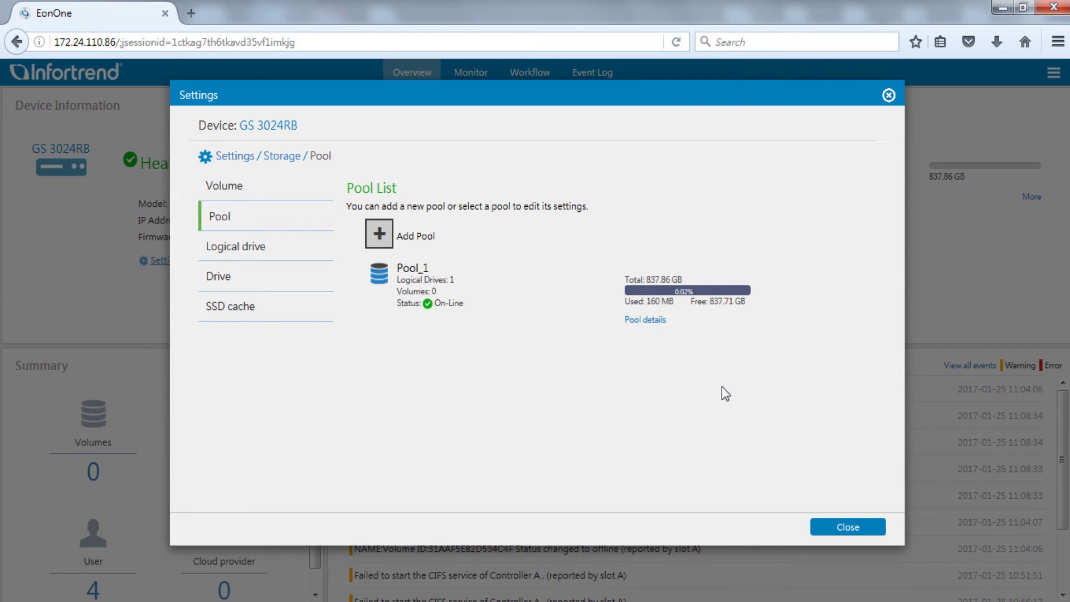
Step: Add Volume_1 on Pool_1 with a 100 GB size and confirm its creation
{"action": "left_click", "coordinate": [273, 193]}
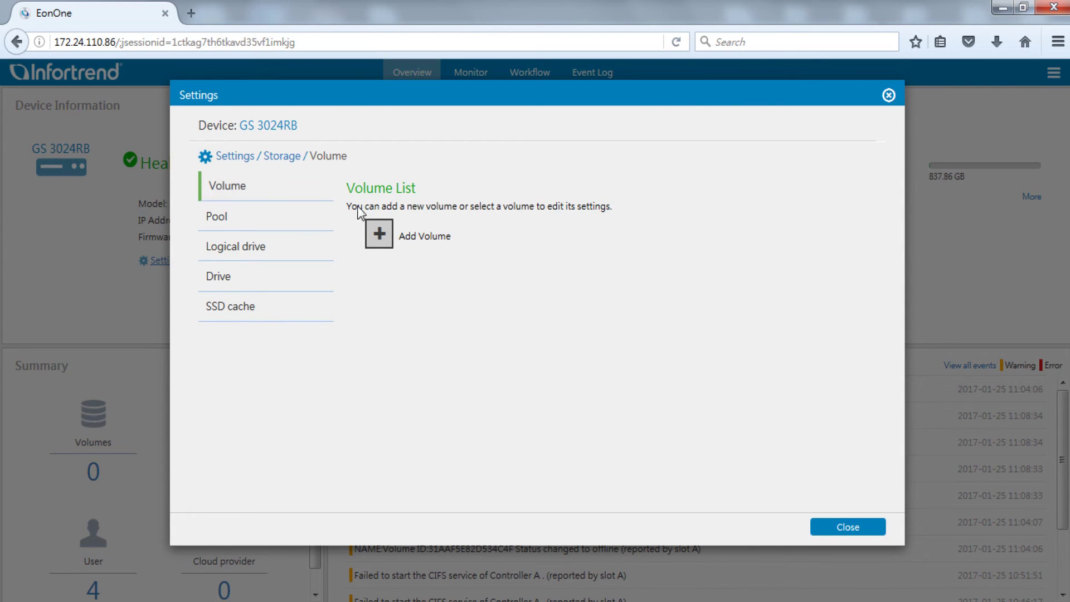
{"action": "left_click", "coordinate": [379, 239]}
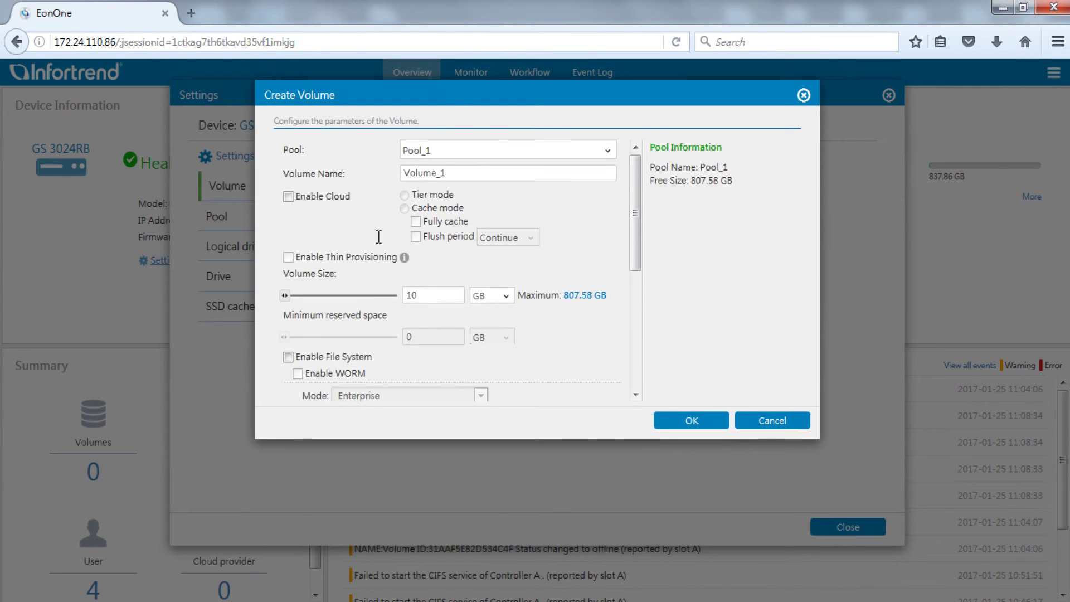
{"action": "left_click", "coordinate": [590, 150]}
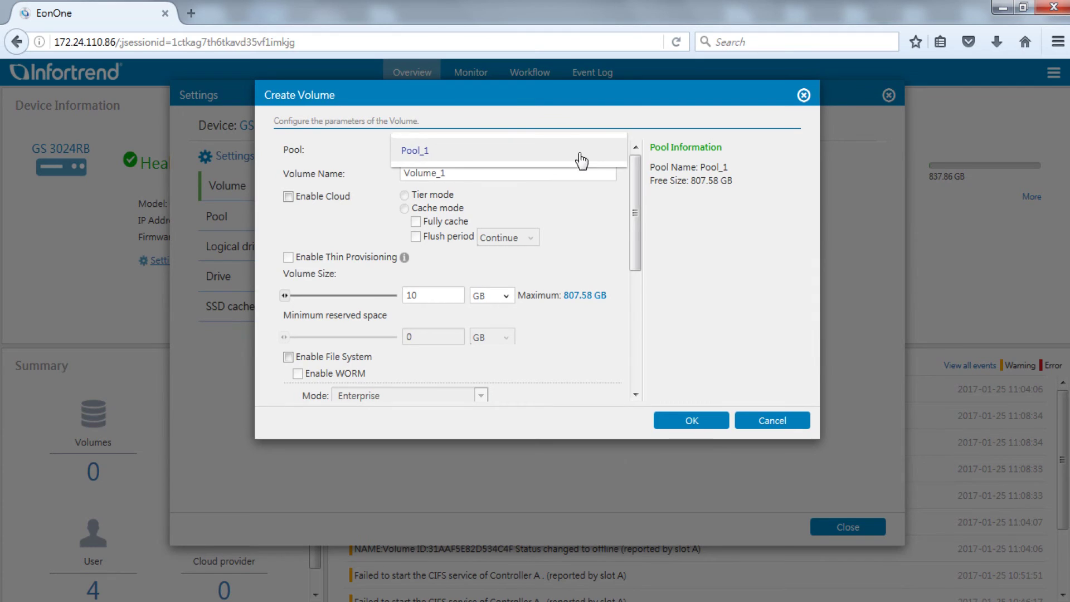
{"action": "left_click", "coordinate": [547, 155]}
{"action": "left_click", "coordinate": [531, 172]}
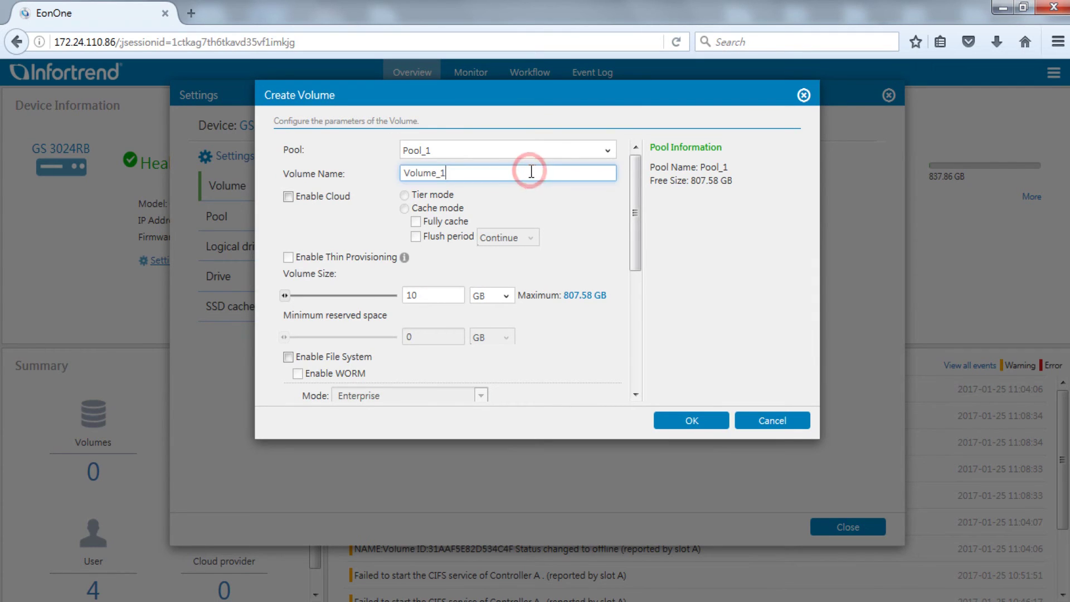
{"action": "double_click", "coordinate": [421, 295]}
{"action": "type", "text": "100"}
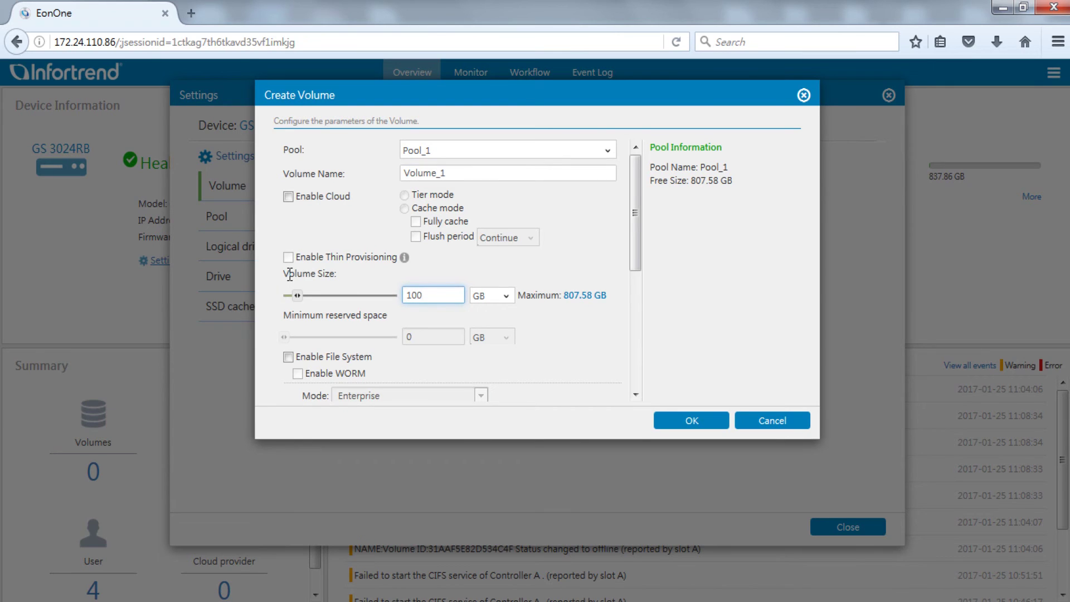
{"action": "left_click_drag", "start_coordinate": [635, 240], "coordinate": [622, 384]}
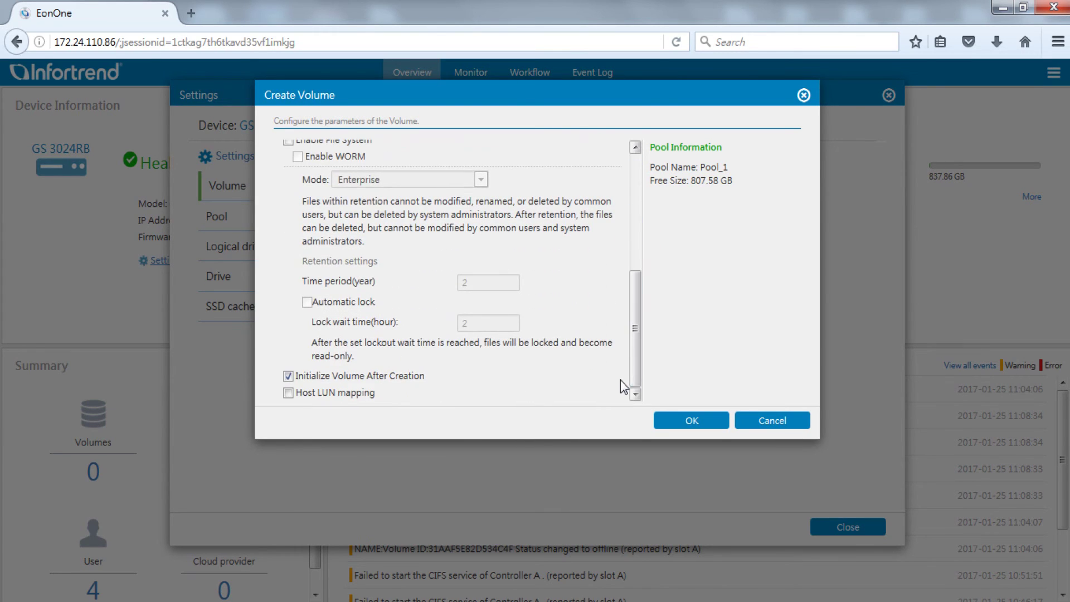
{"action": "left_click", "coordinate": [694, 419]}
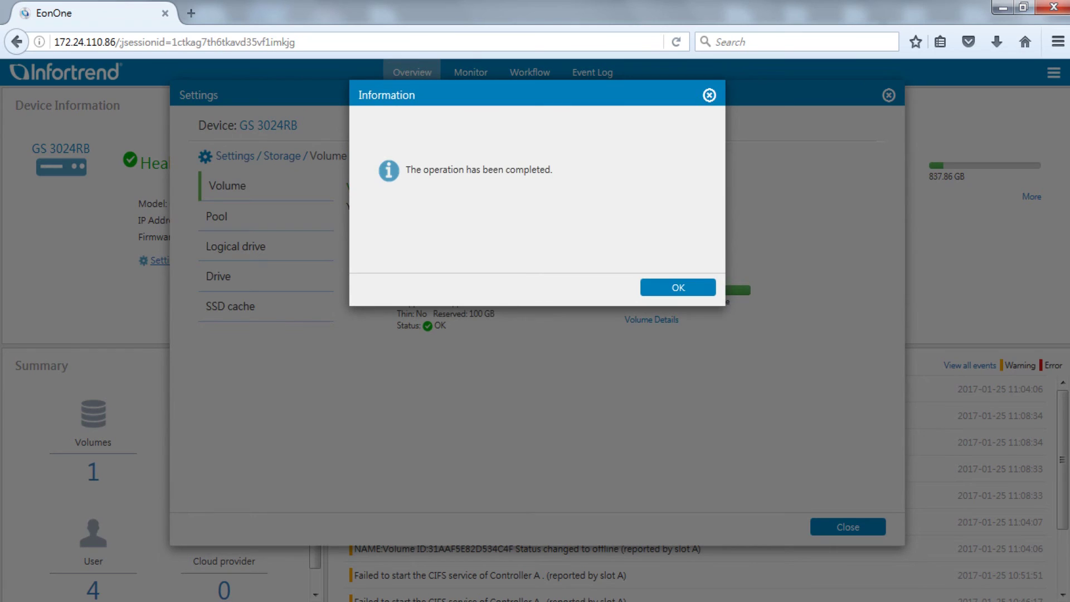
{"action": "left_click", "coordinate": [690, 285]}
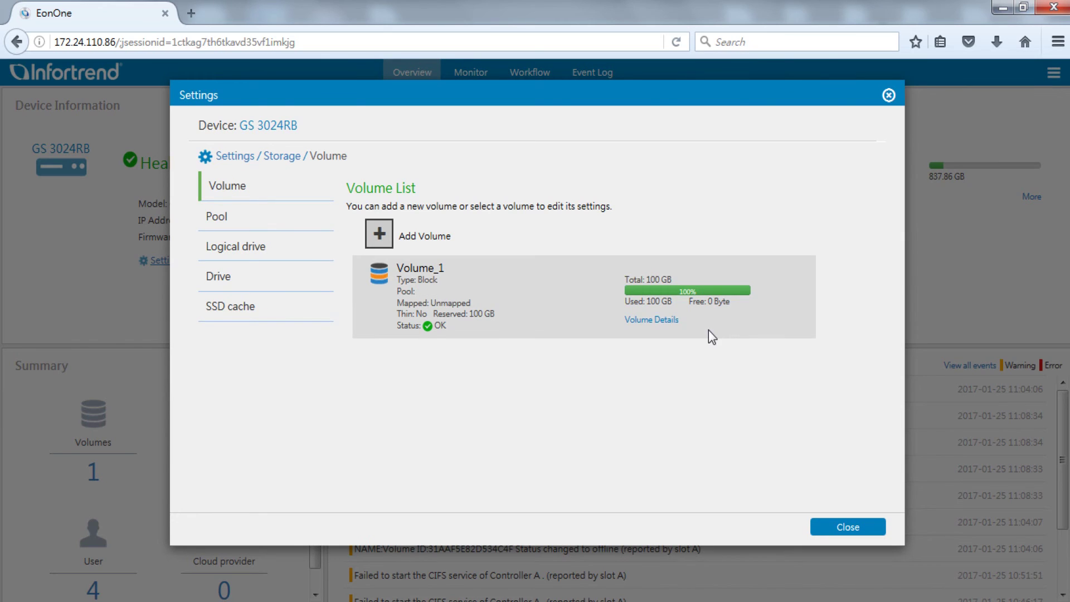
Step: Choose Map to host from Volume_1's actions
{"action": "left_click", "coordinate": [750, 325]}
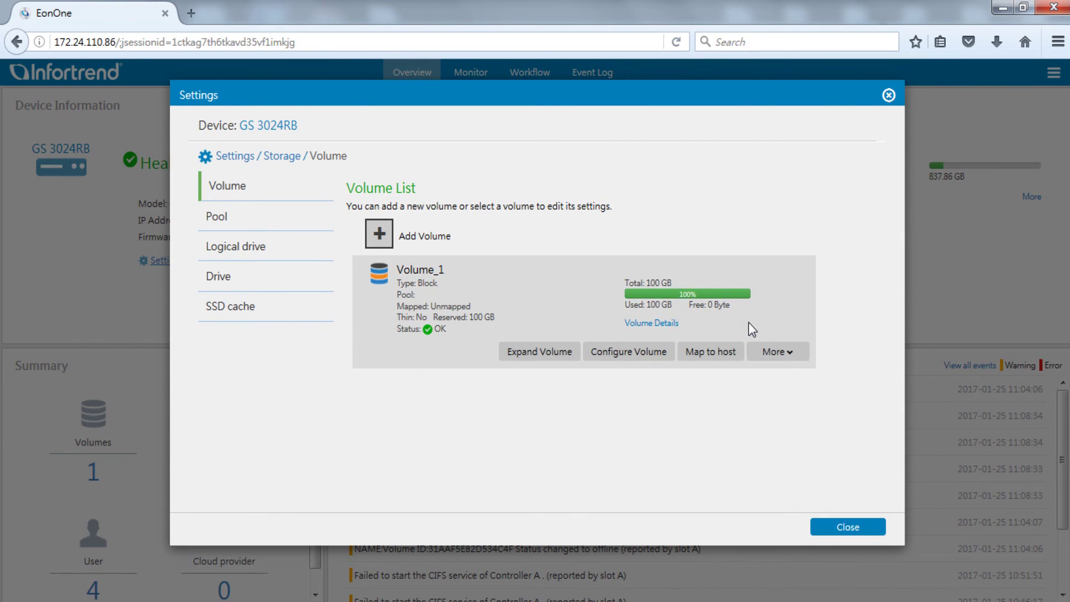
{"action": "left_click", "coordinate": [711, 352]}
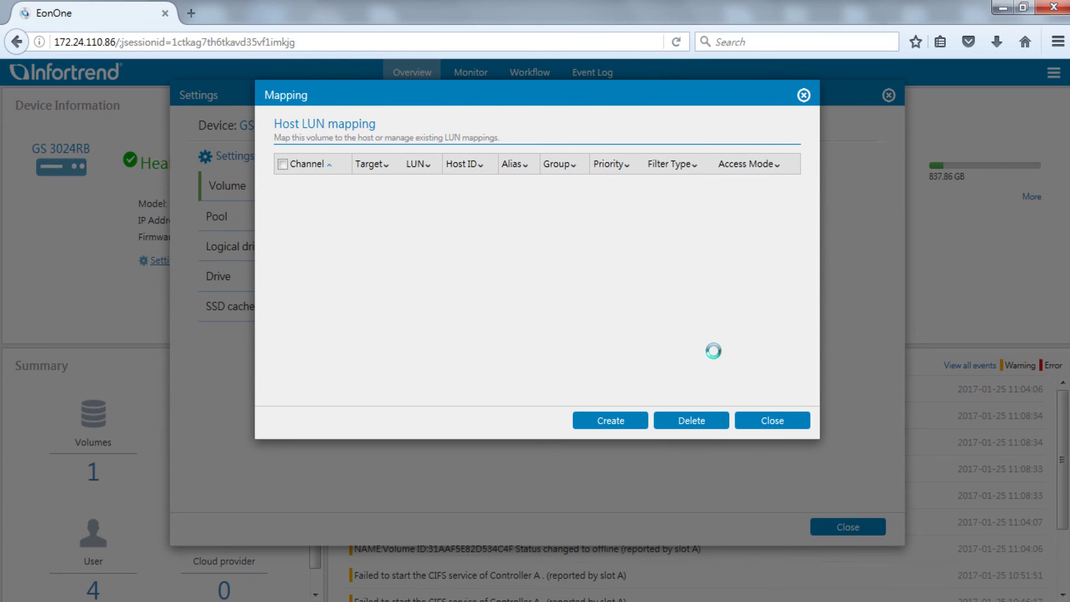
Step: Create a custom host LUN mapping for Volume_1 on Slot A Channel 4 with host ID 64
{"action": "left_click", "coordinate": [625, 424]}
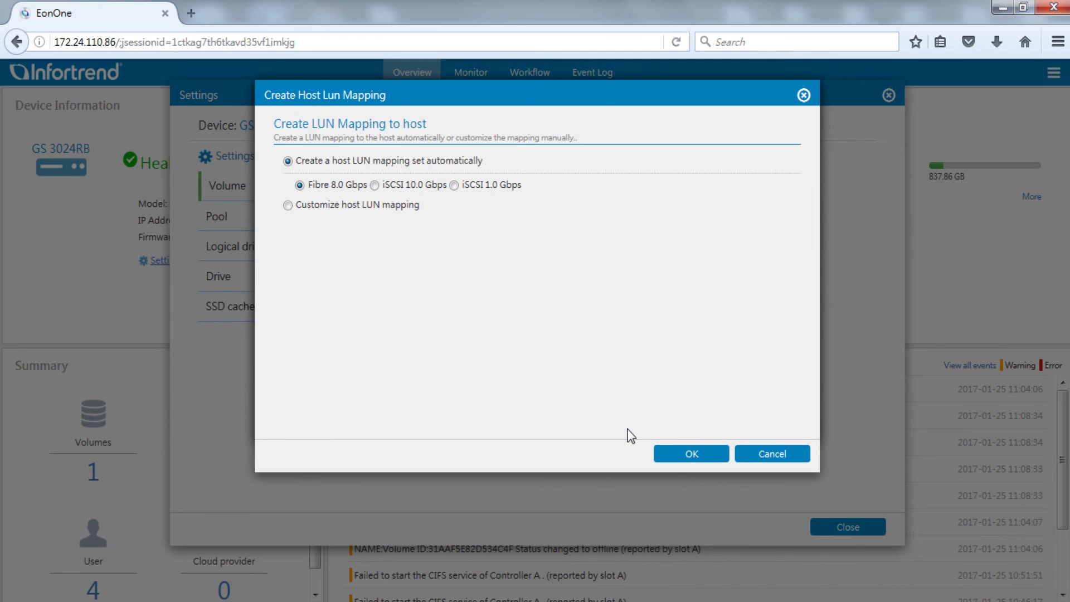
{"action": "left_click", "coordinate": [289, 205]}
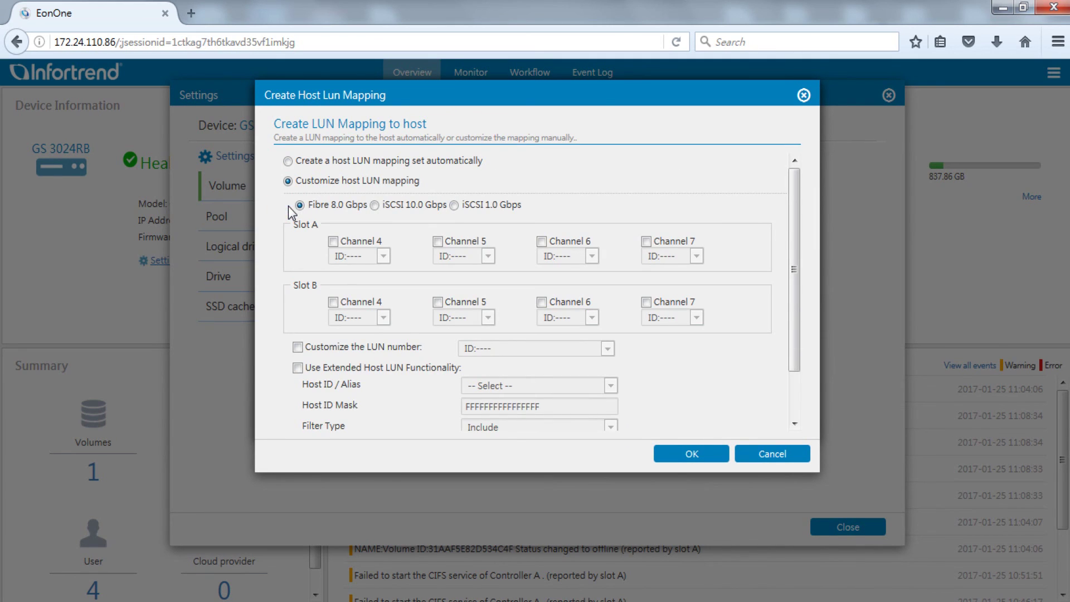
{"action": "left_click", "coordinate": [333, 241]}
{"action": "left_click", "coordinate": [367, 256]}
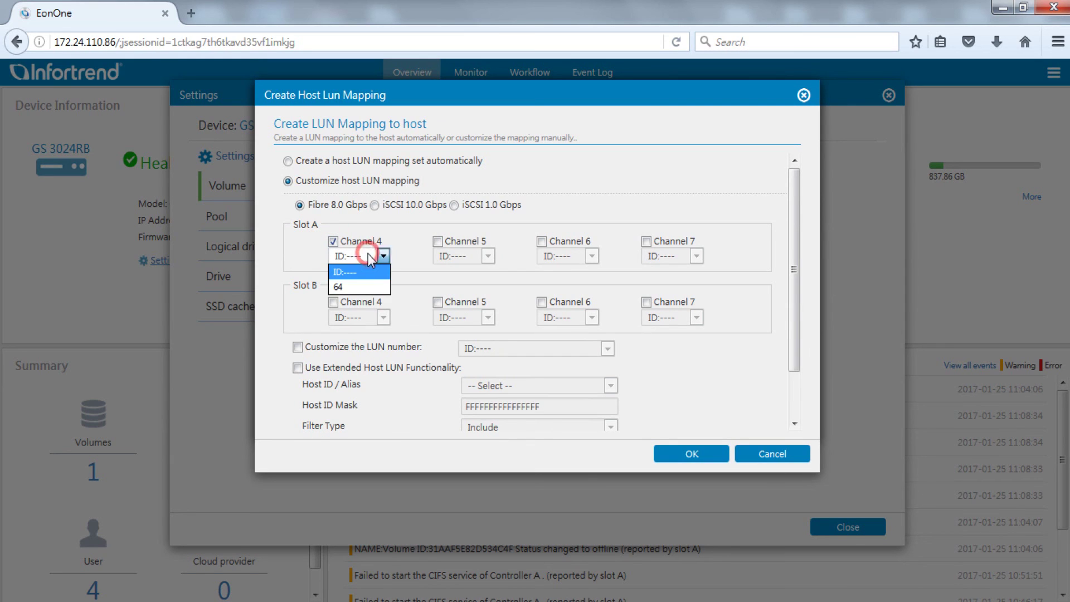
{"action": "left_click", "coordinate": [368, 286]}
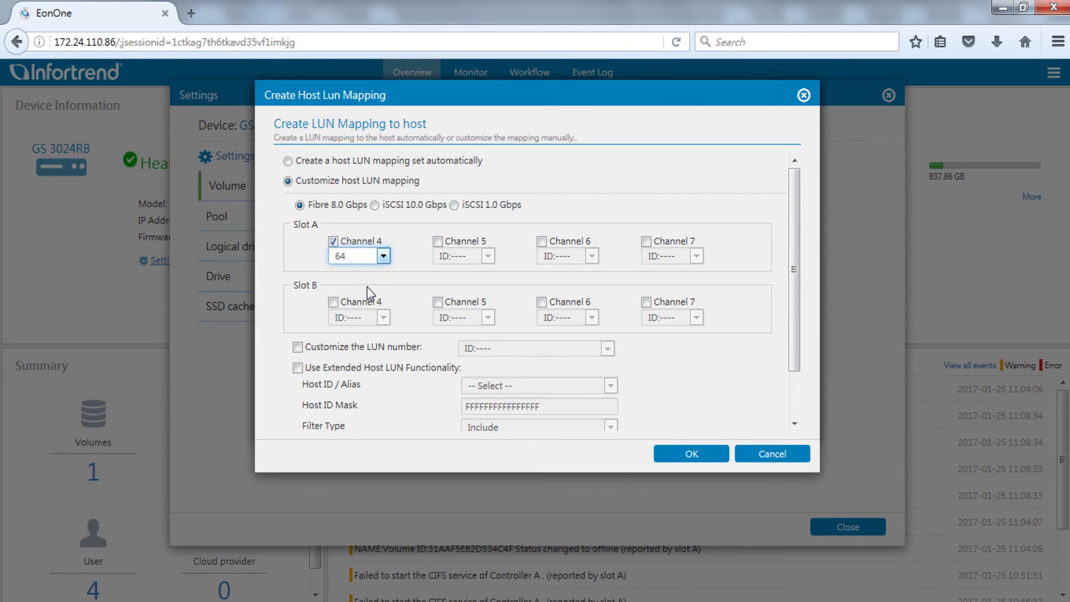
{"action": "left_click", "coordinate": [702, 454]}
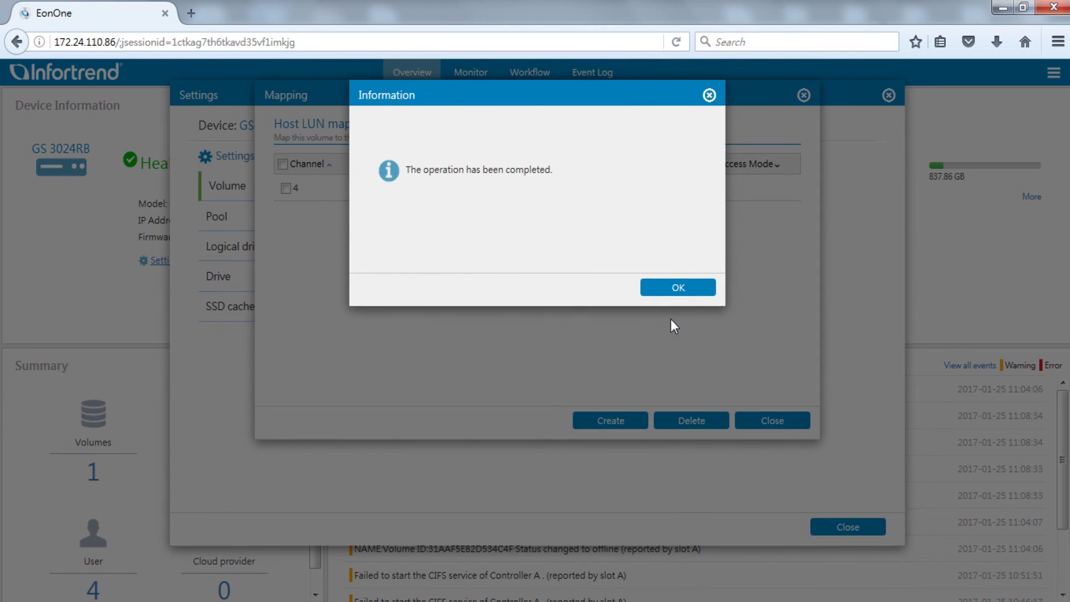
{"action": "left_click", "coordinate": [696, 290]}
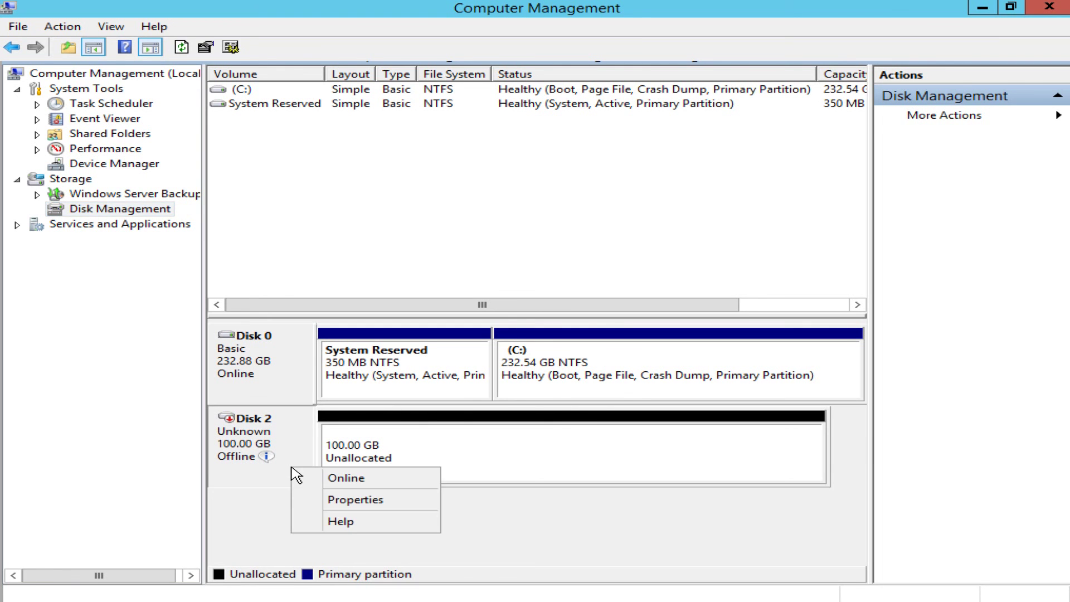
Step: Set the new 100 GB Disk 2 to Online in Disk Management
{"action": "left_click", "coordinate": [328, 476]}
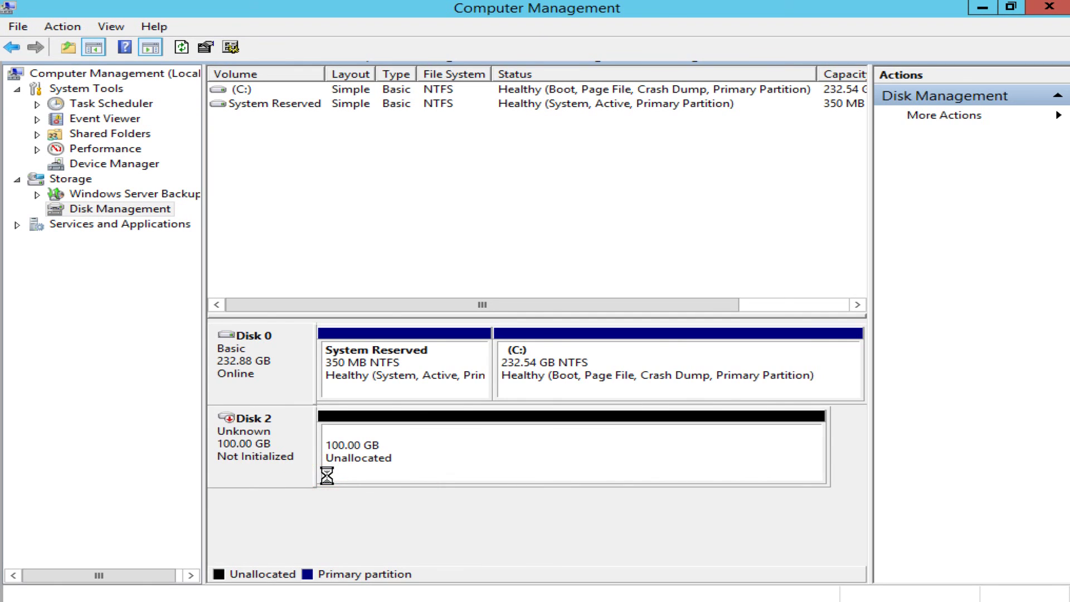